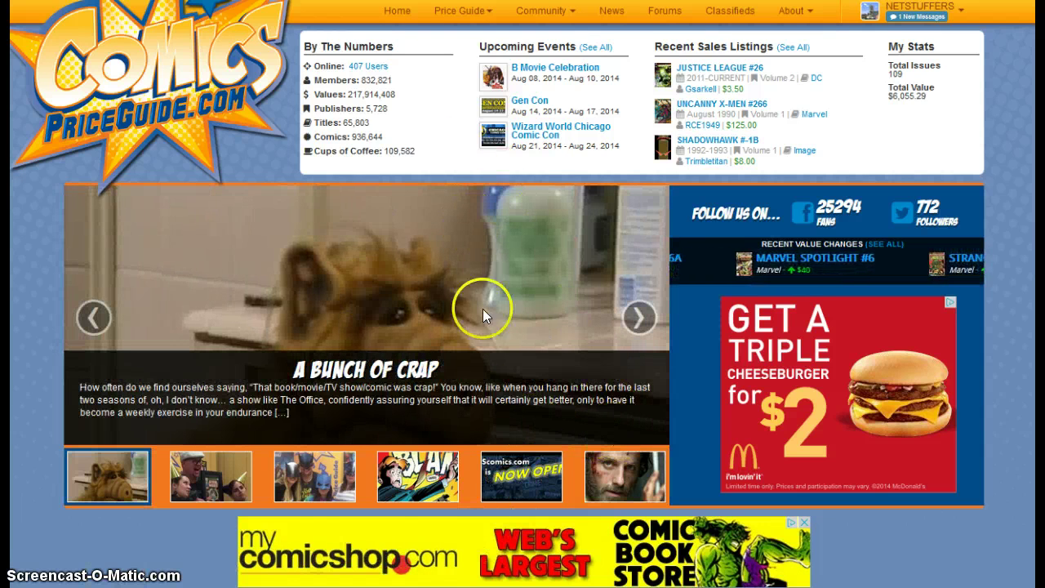
Step: Look over the home page and open the Classifieds page
scroll(552, 310, "down", 4)
scroll(542, 314, "up", 3)
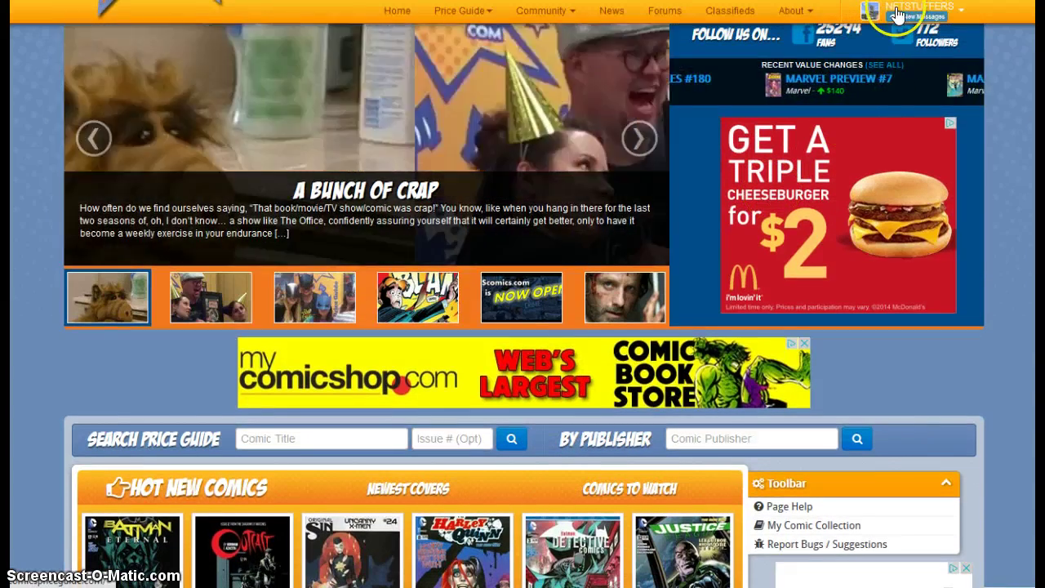
scroll(858, 191, "up", 2)
scroll(856, 190, "up", 1)
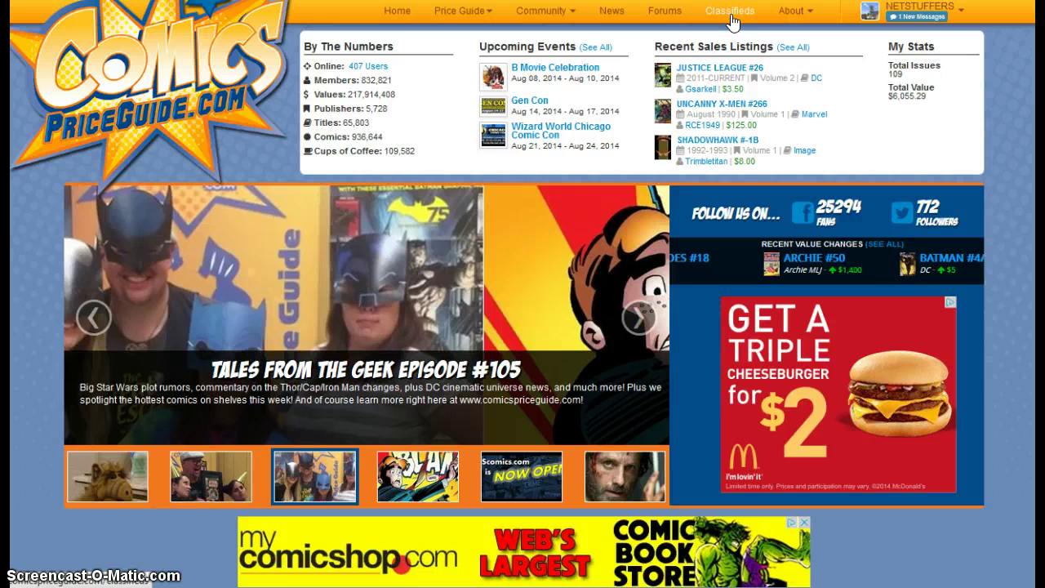
left_click(731, 11)
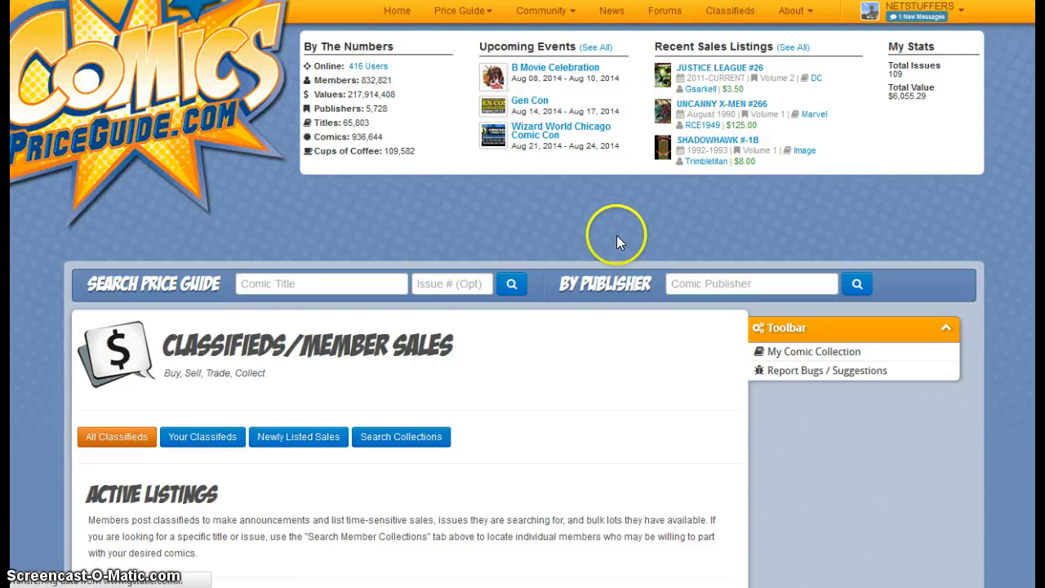
Step: Look at the Your Classifieds, Newly Listed Sales and Search Collections sections of the classifieds
scroll(616, 235, "down", 3)
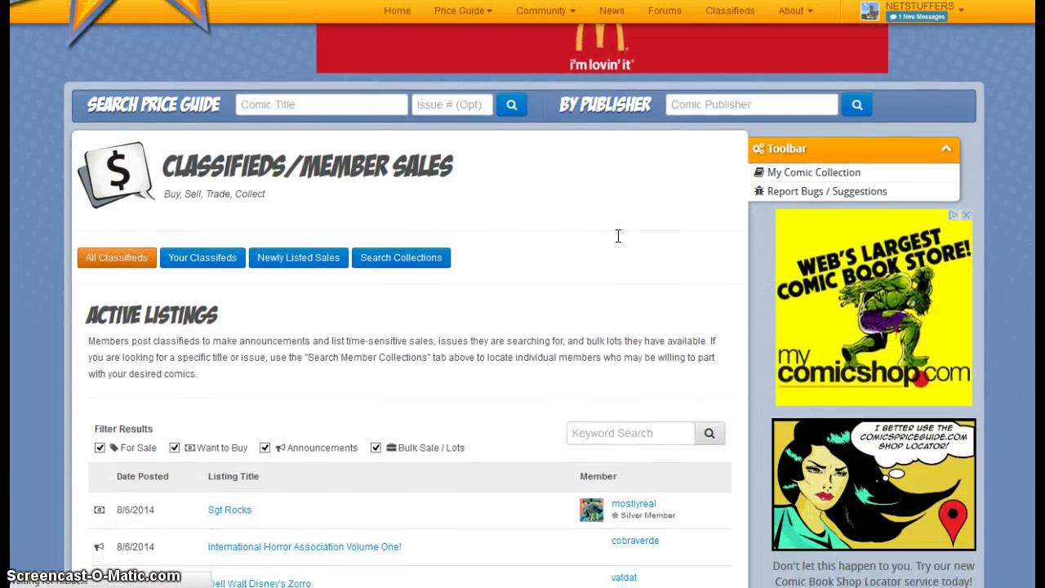
scroll(618, 242, "down", 1)
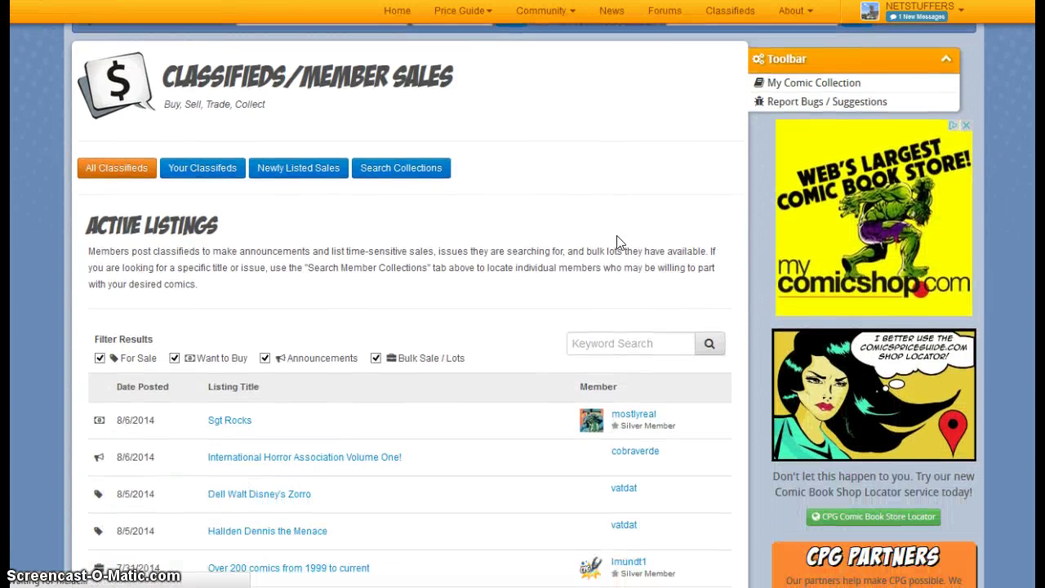
left_click(213, 173)
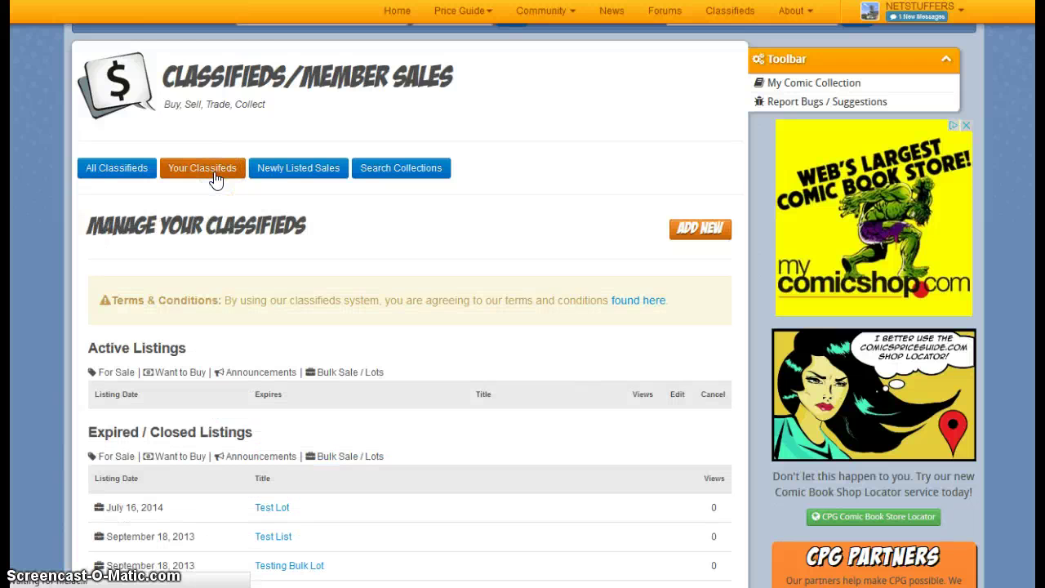
left_click(215, 175)
left_click(278, 174)
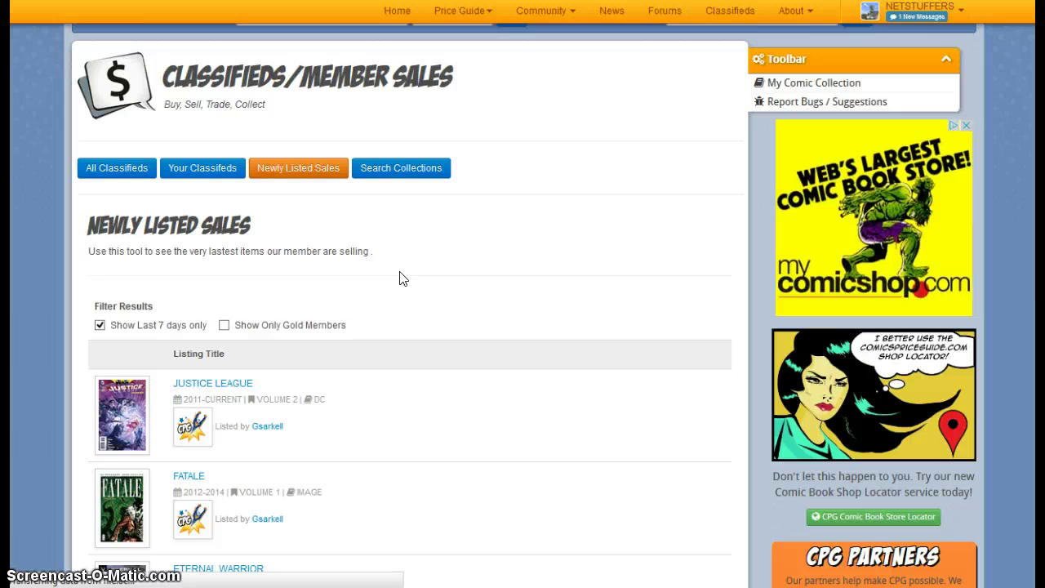
left_click(421, 180)
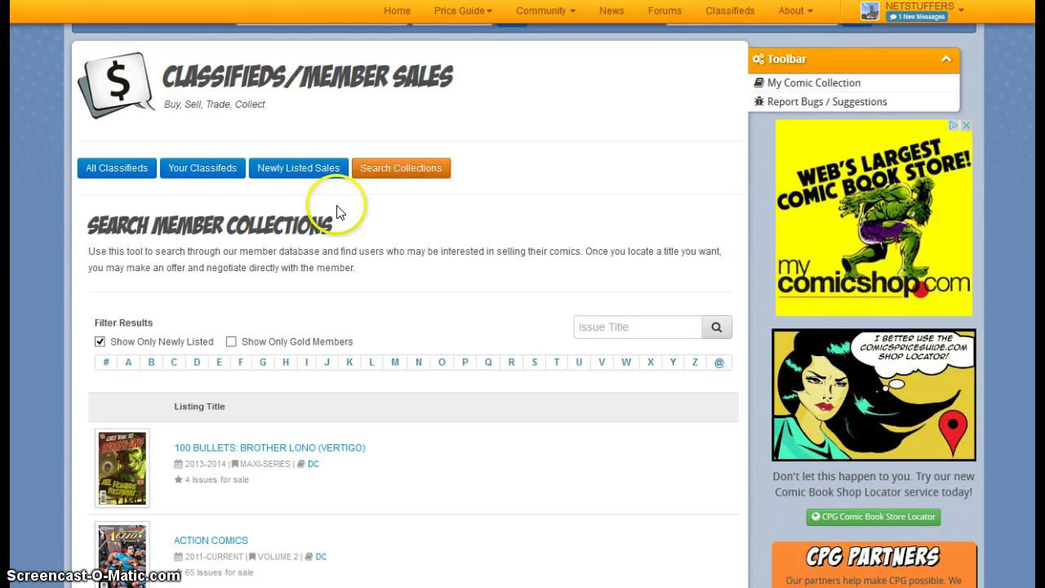
Step: Return to All Classifieds and look through the active listings with their dates, titles and members
left_click(124, 183)
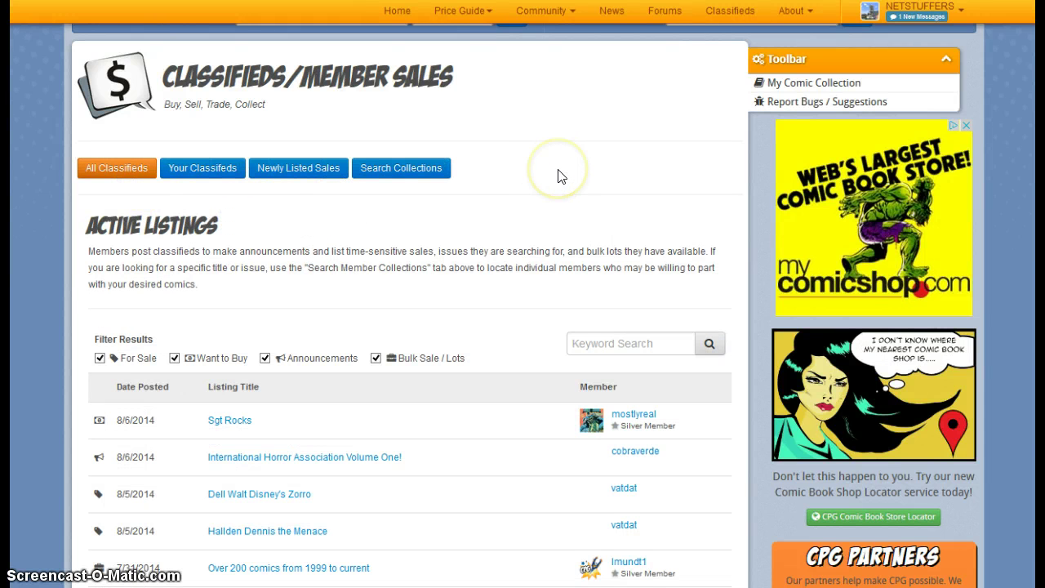
scroll(560, 176, "down", 1)
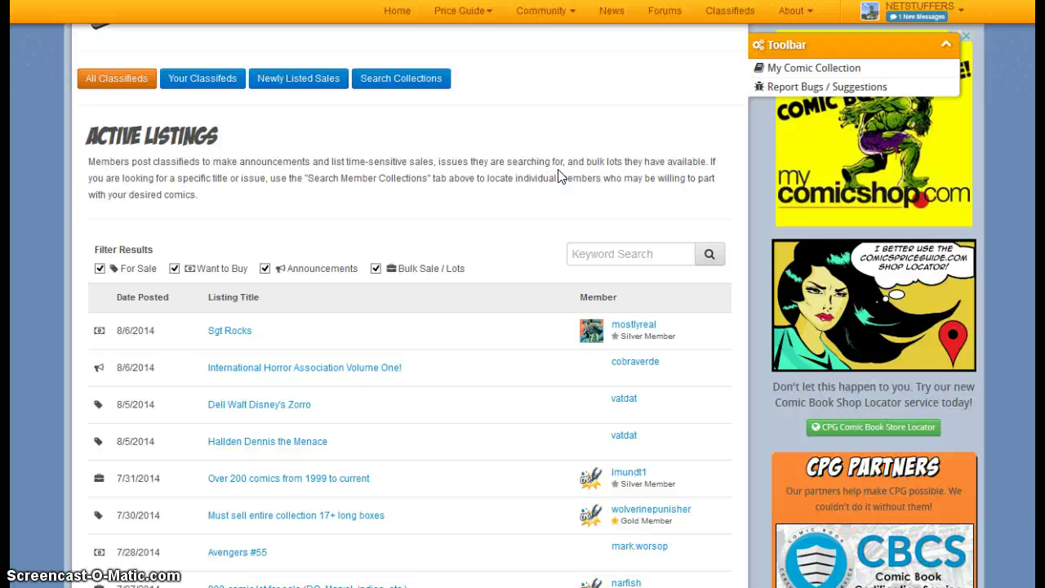
scroll(561, 176, "down", 1)
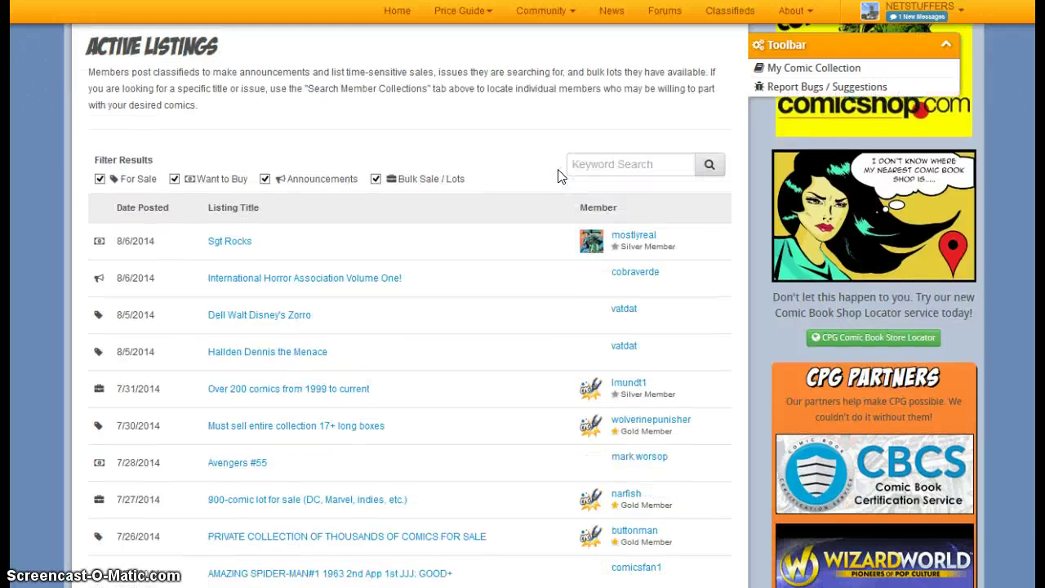
scroll(560, 175, "down", 2)
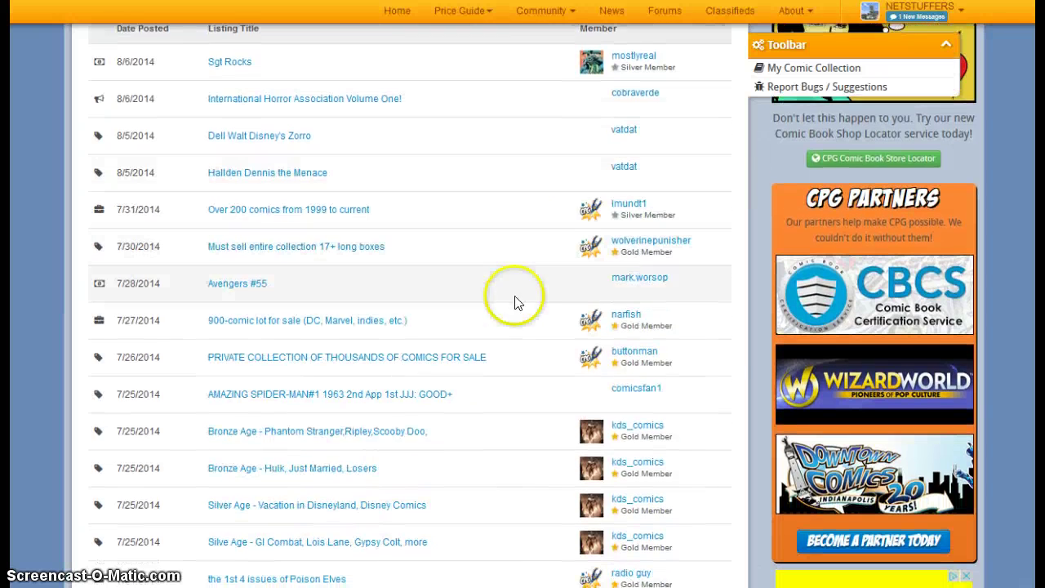
scroll(626, 401, "down", 1)
scroll(530, 381, "up", 2)
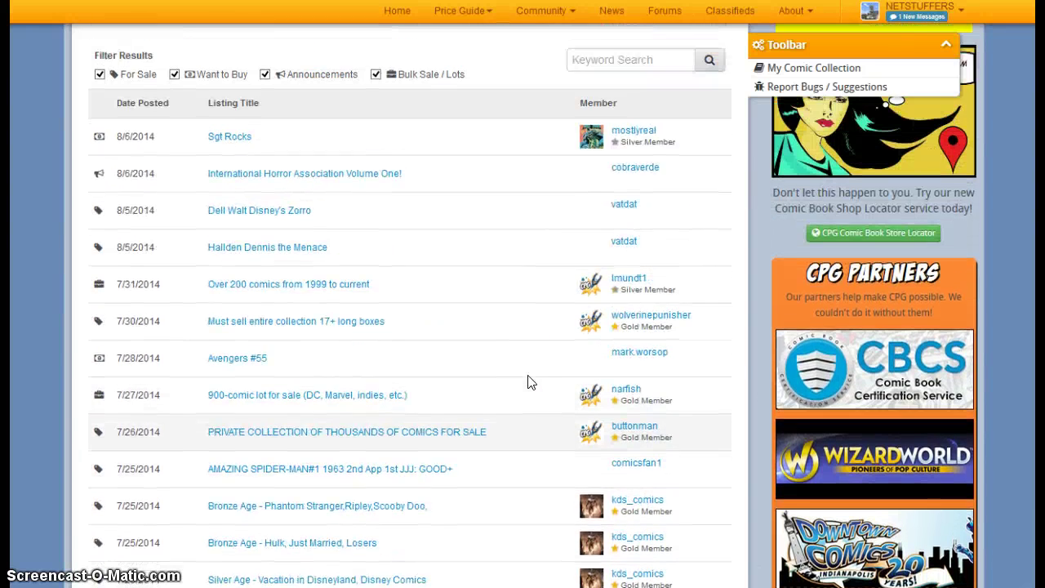
scroll(530, 380, "up", 1)
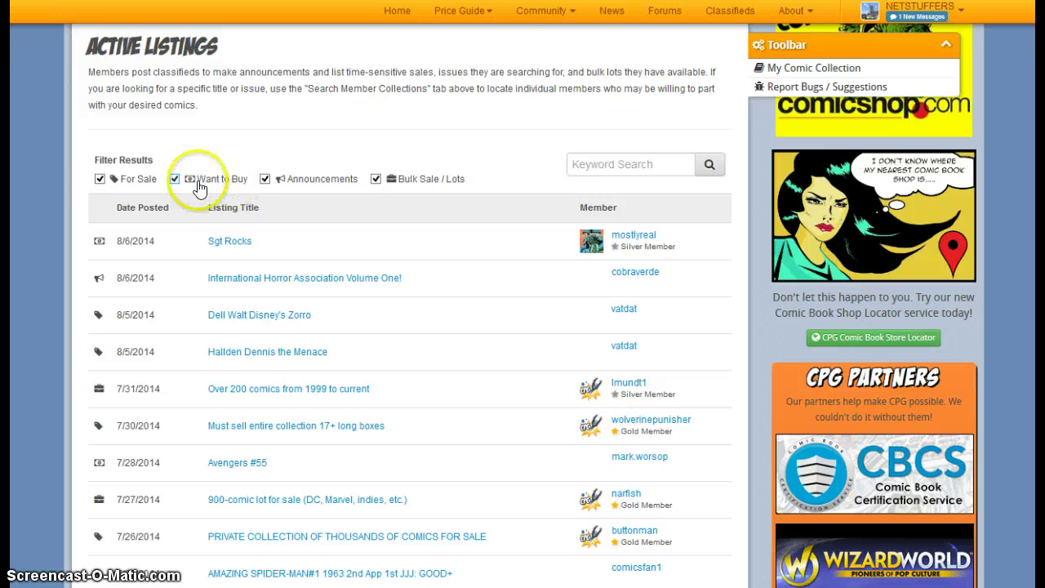
Step: Try the listing filters by excluding For Sale and Announcements, and include both categories again
left_click(99, 180)
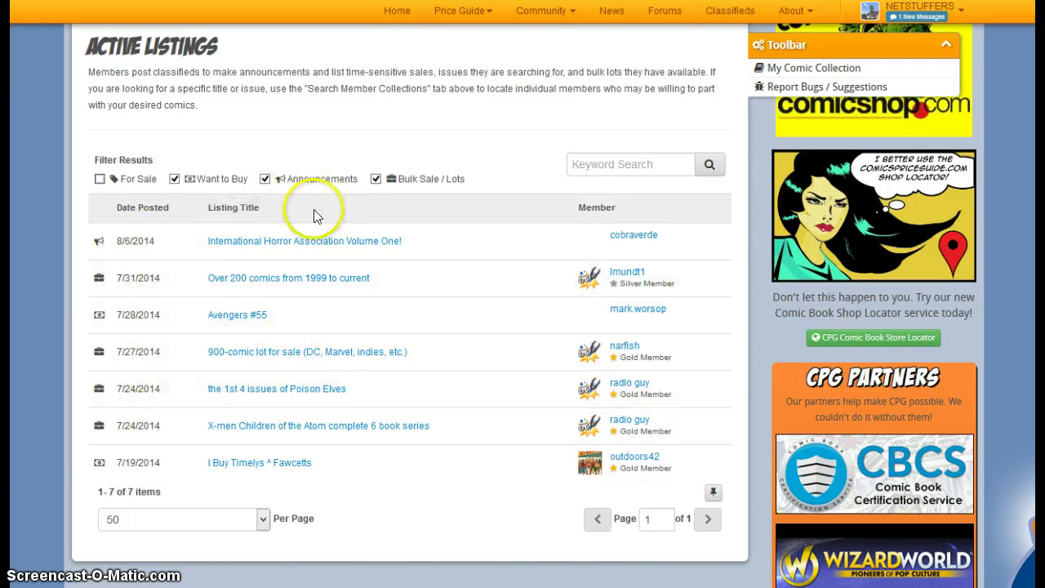
left_click(294, 186)
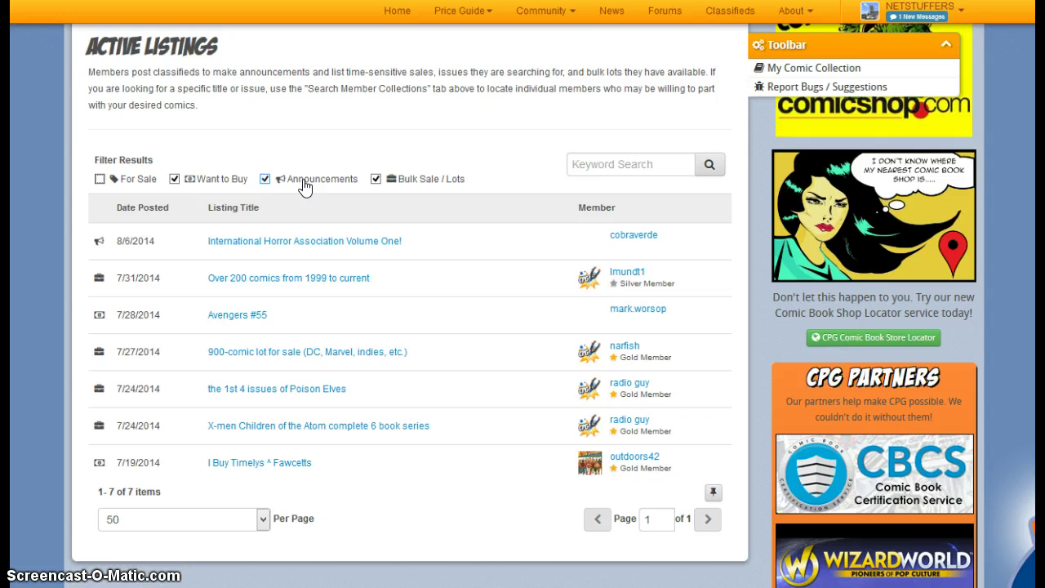
left_click(295, 186)
left_click(267, 183)
left_click(266, 180)
left_click(413, 189)
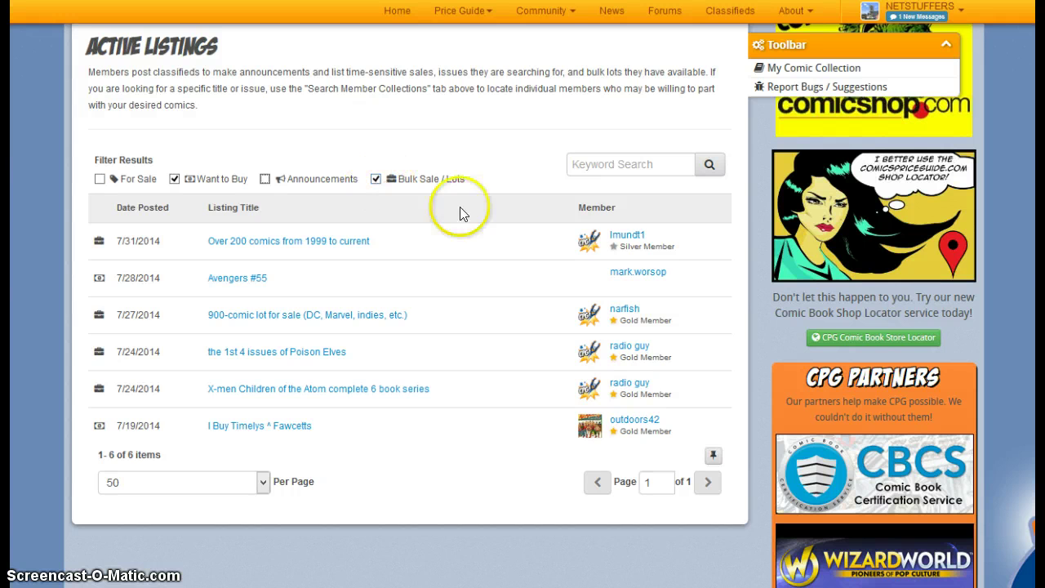
left_click(265, 178)
left_click(99, 178)
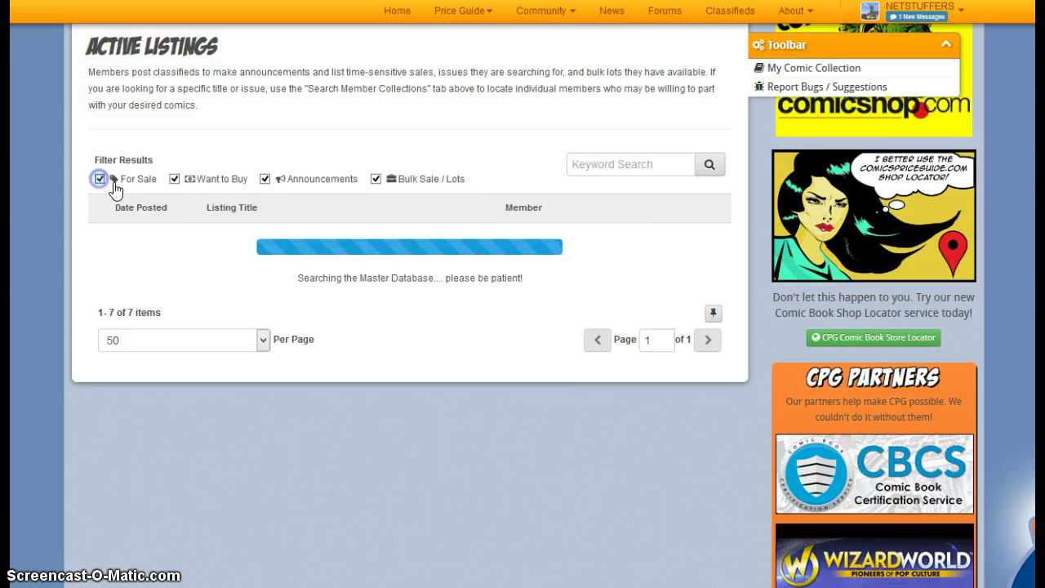
Step: Limit the active listings to For Sale by excluding Want to Buy, Announcements and Bulk Sale / Lots
left_click(175, 180)
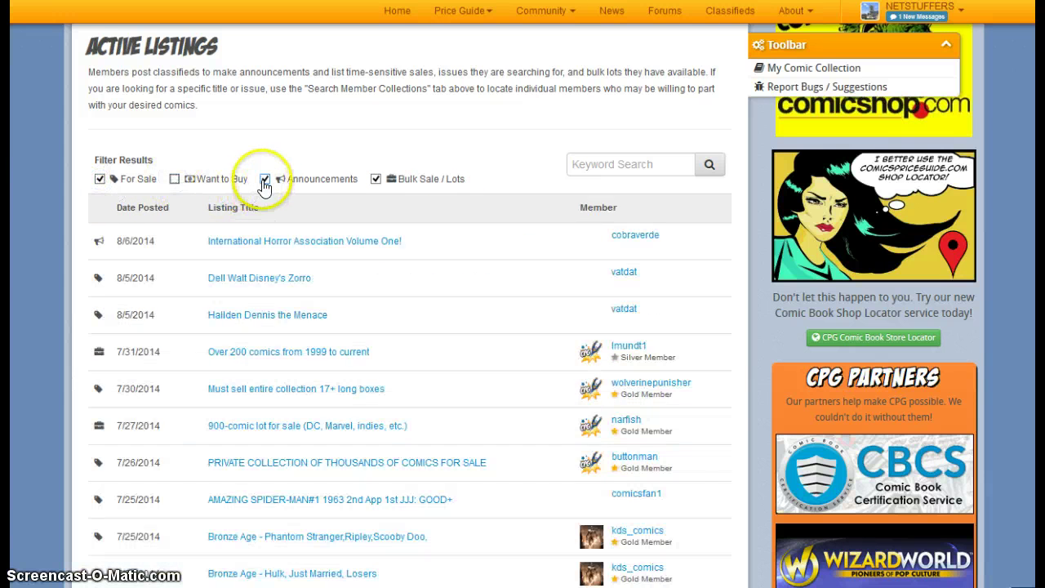
left_click(265, 179)
left_click(377, 179)
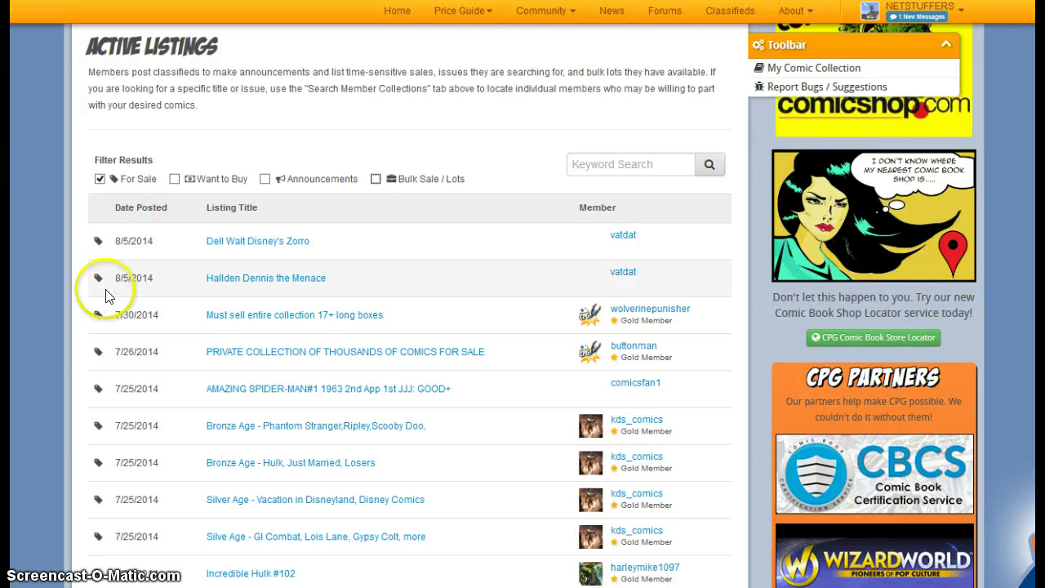
Step: Open the listing "Must sell entire collection 17+ long boxes" and read its description
left_click(327, 320)
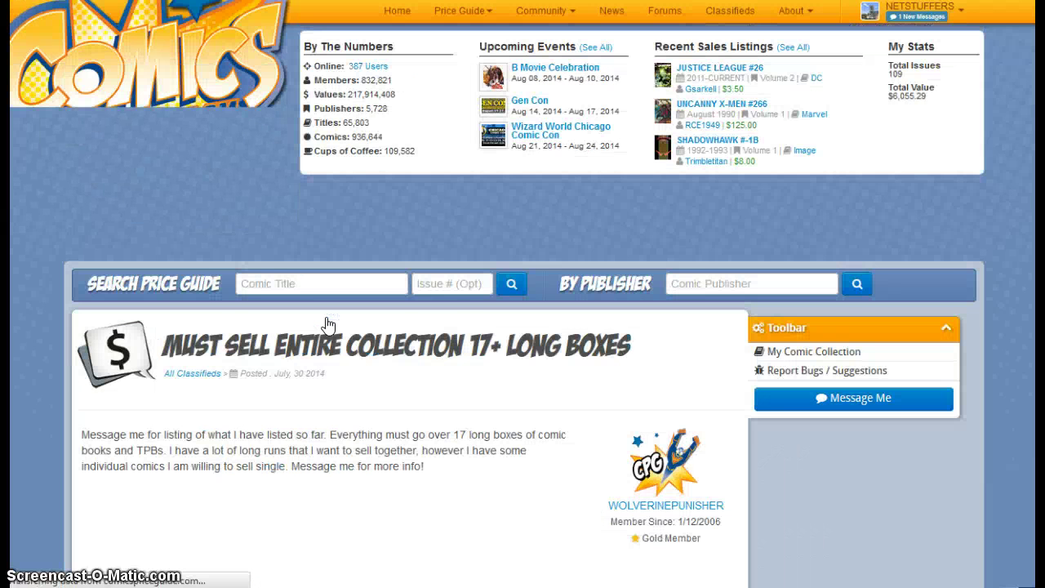
scroll(382, 341, "down", 1)
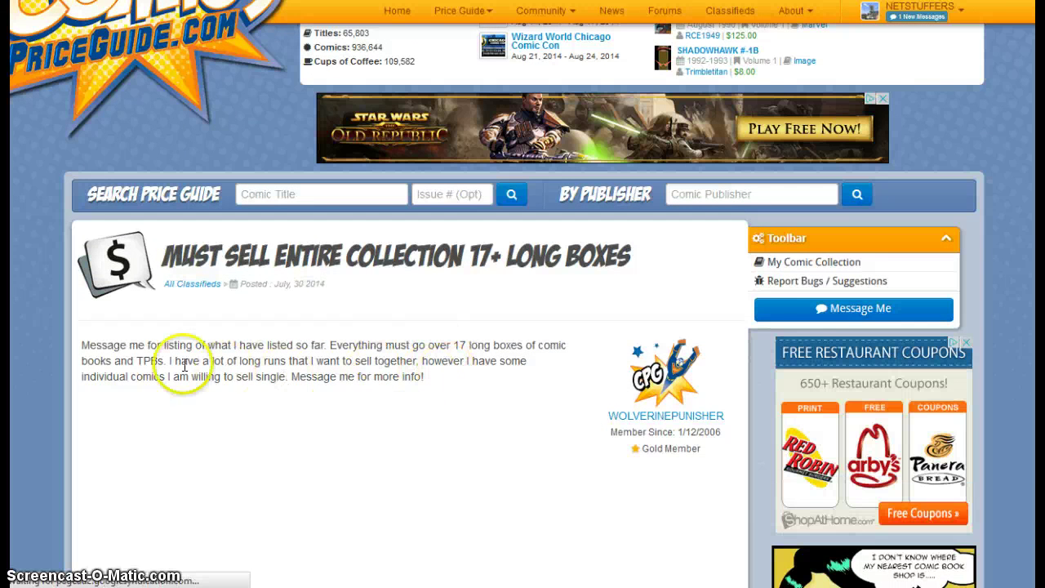
scroll(212, 355, "down", 1)
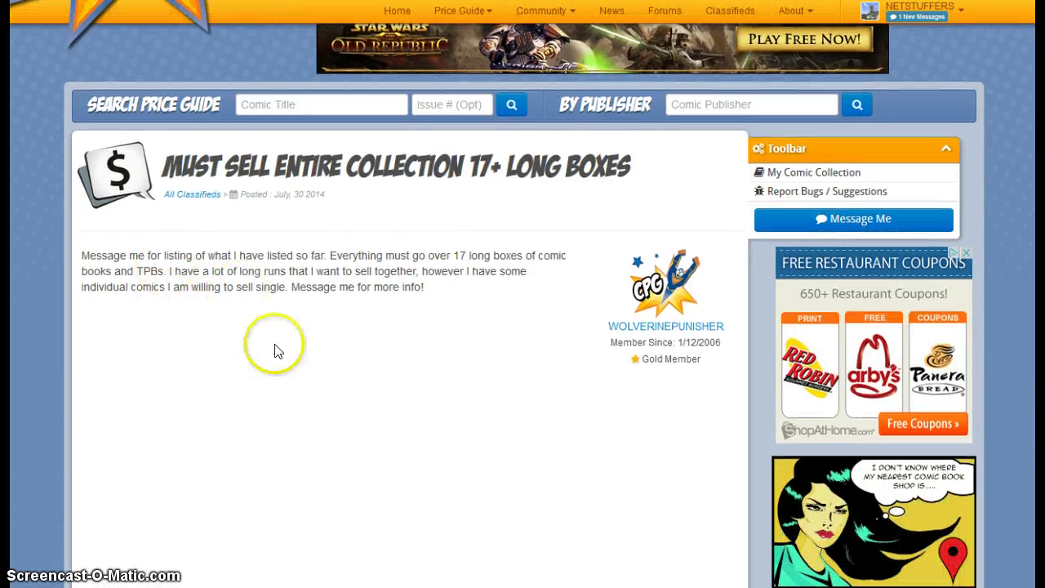
Step: Draft a message to the seller with subject "Hey, I'm interested" and body "Send me more information!", and close it unsent
left_click(837, 220)
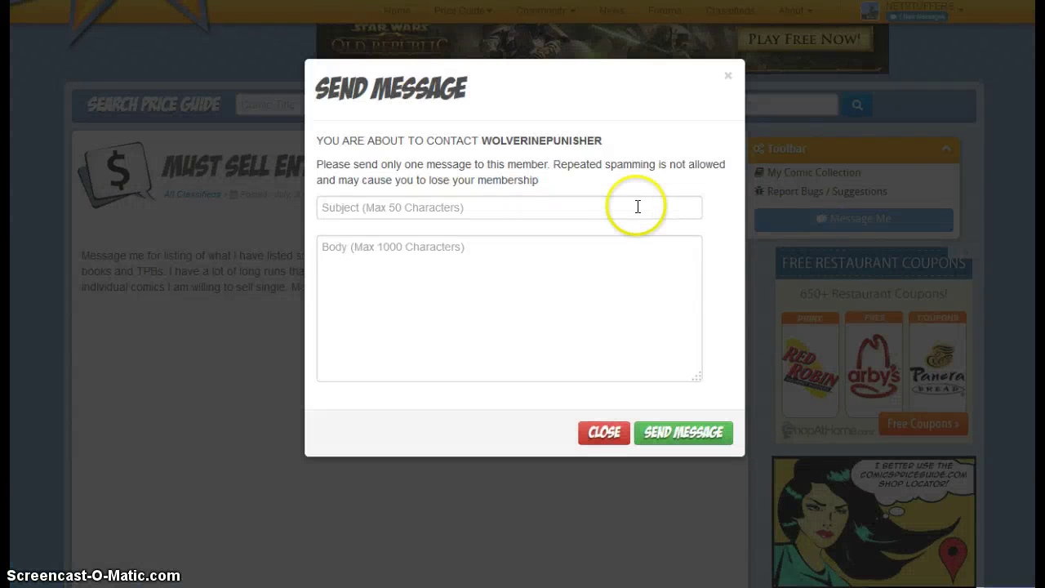
left_click(603, 207)
type("Hey, I'm interested")
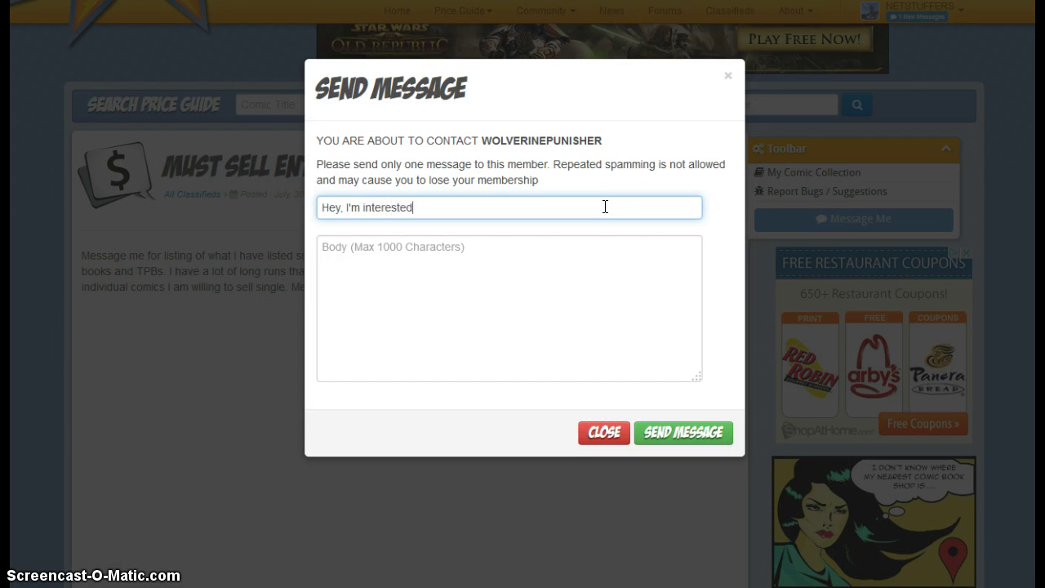
left_click(613, 285)
type("Send me m")
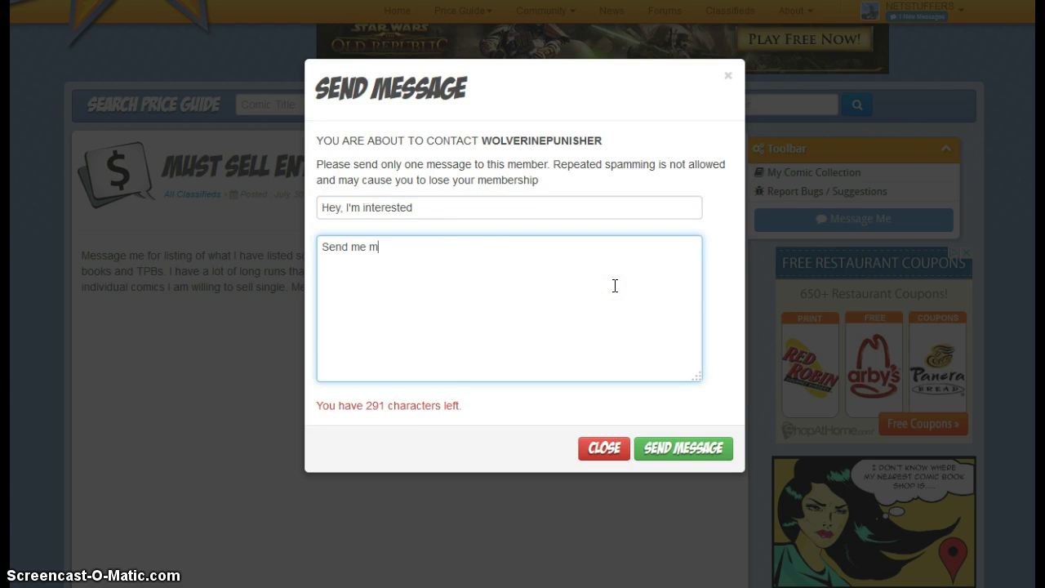
type("ore information!")
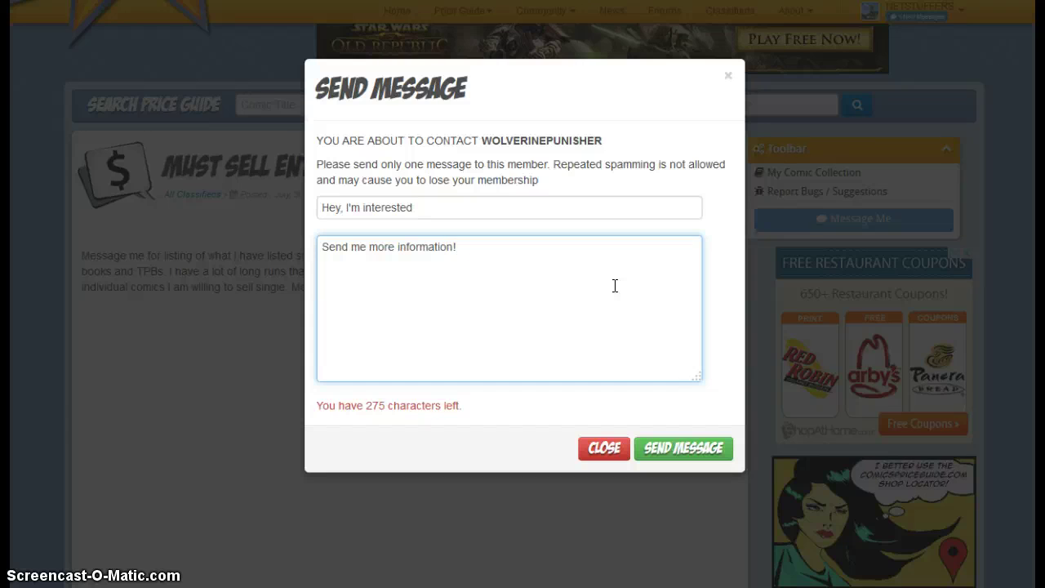
left_click(611, 303)
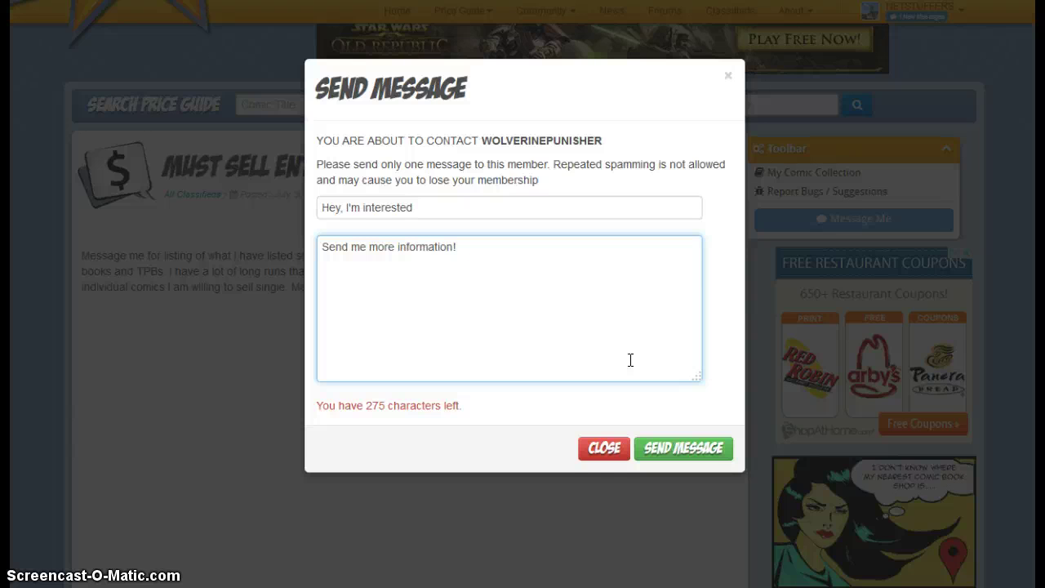
left_click(600, 451)
Step: Go back to the classifieds list and open the Search Collections section
left_click(566, 433)
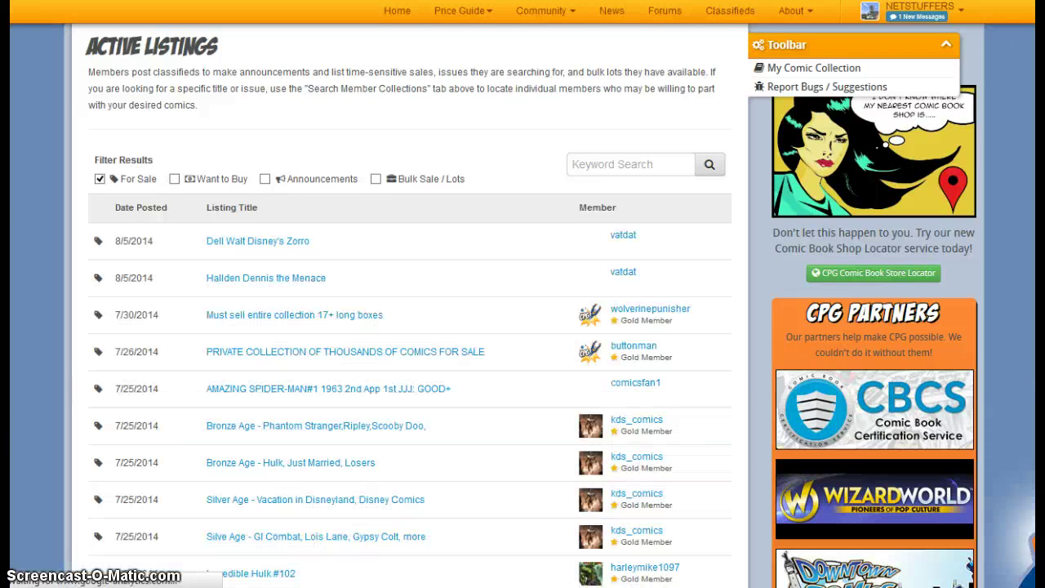
scroll(327, 146, "up", 4)
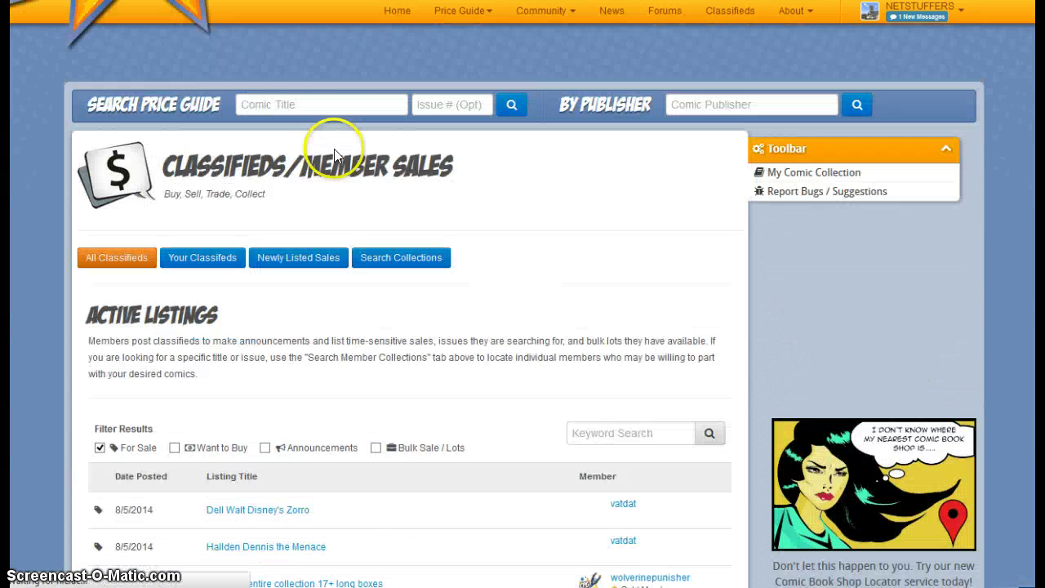
left_click(412, 266)
scroll(573, 218, "down", 1)
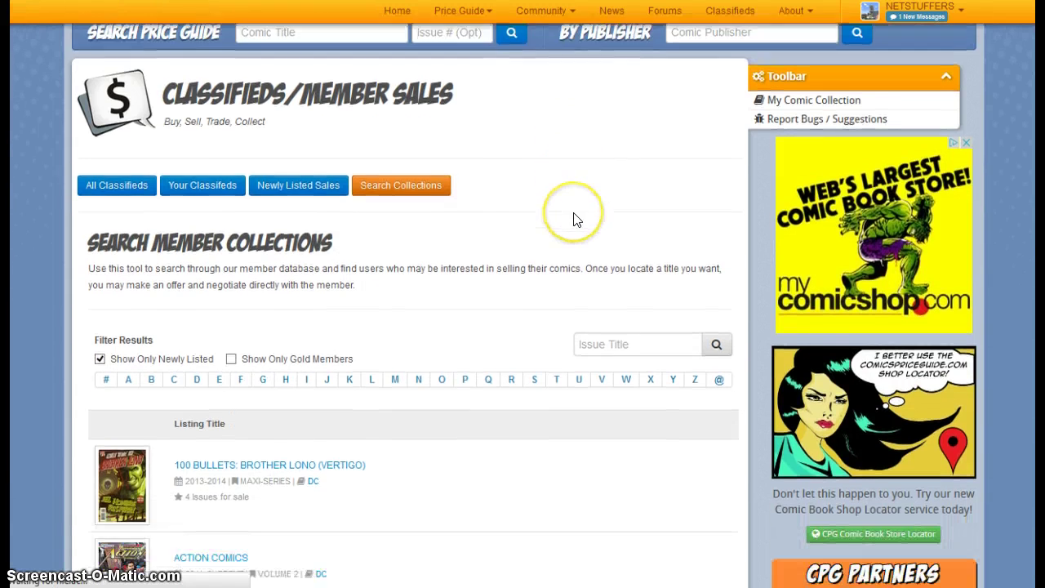
scroll(573, 219, "down", 3)
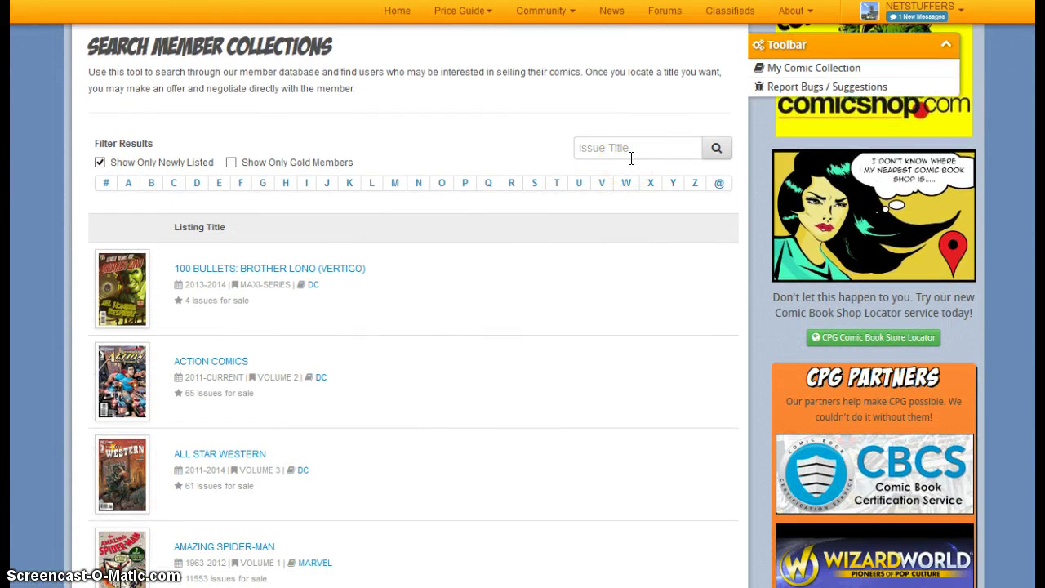
Step: Search the member collections for the title "Powerpuff Girls" with Show Only Newly Listed turned off
left_click(631, 156)
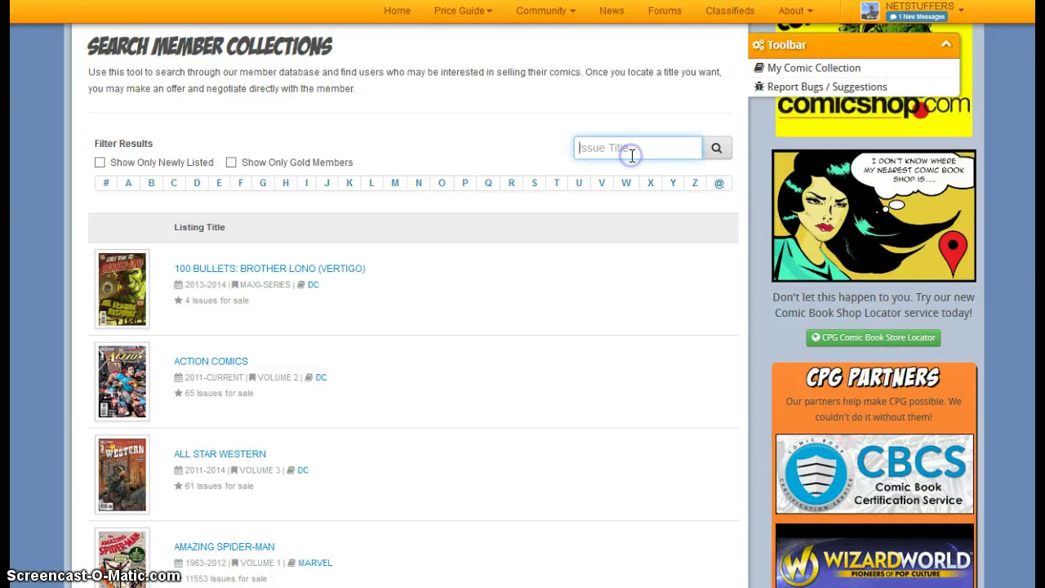
type("Powerpuff")
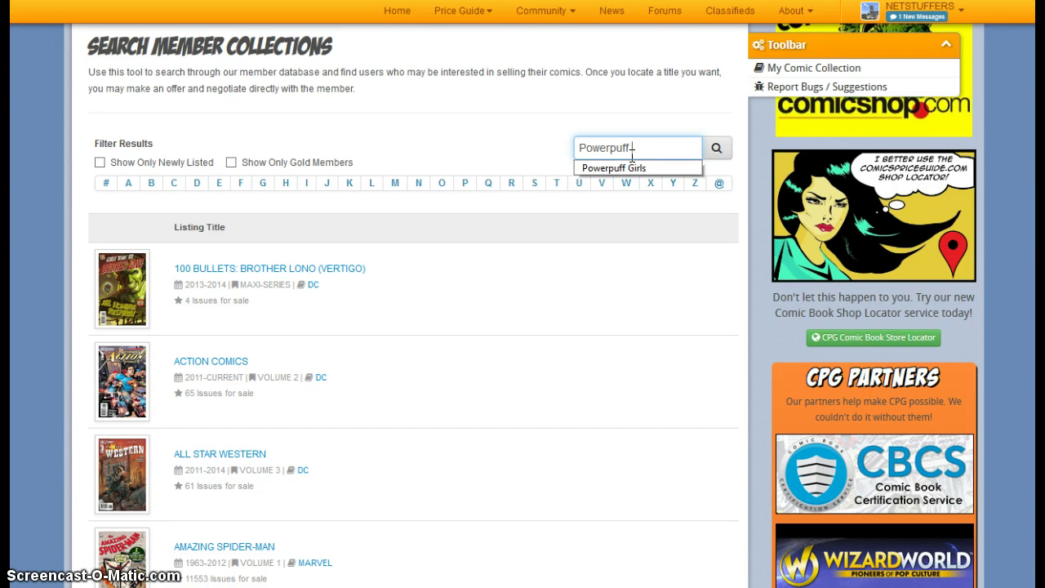
type(" Girls")
key("Return")
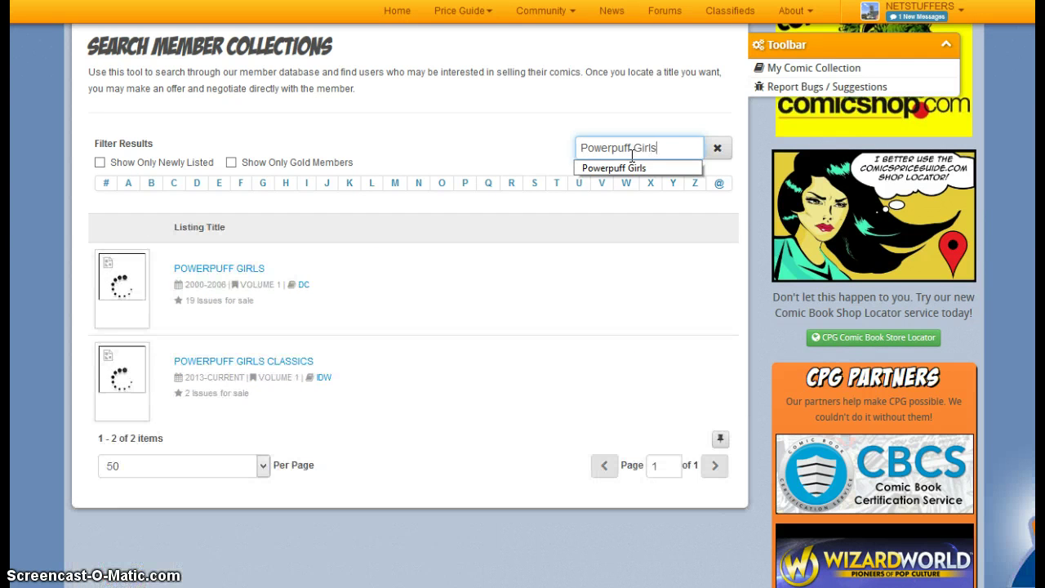
Step: Open the Powerpuff Girls (DC, 2000-2006) title, check the issues already in the own collection, and return to its issues for sale
left_click(253, 271)
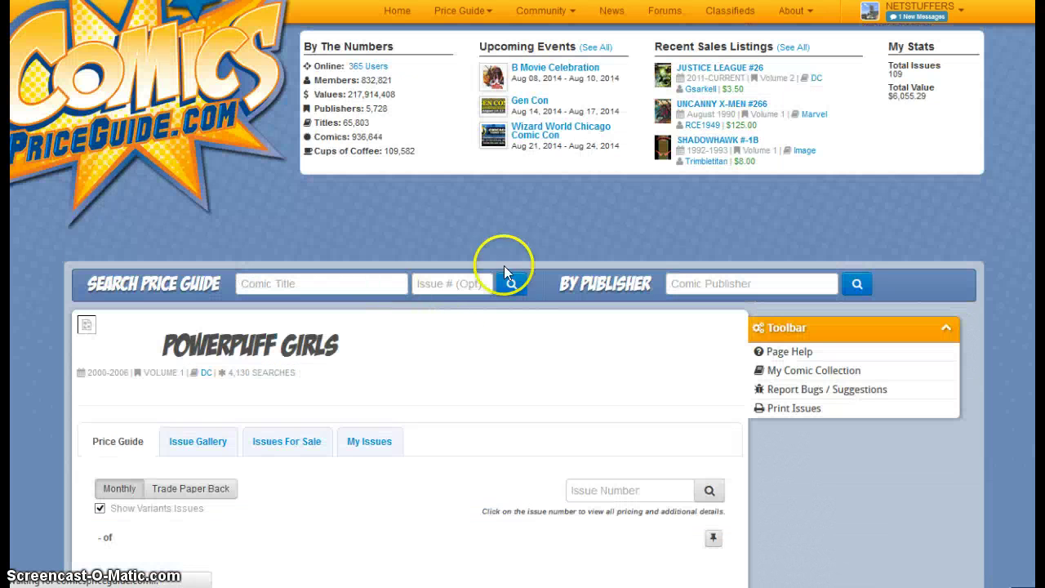
scroll(476, 213, "down", 2)
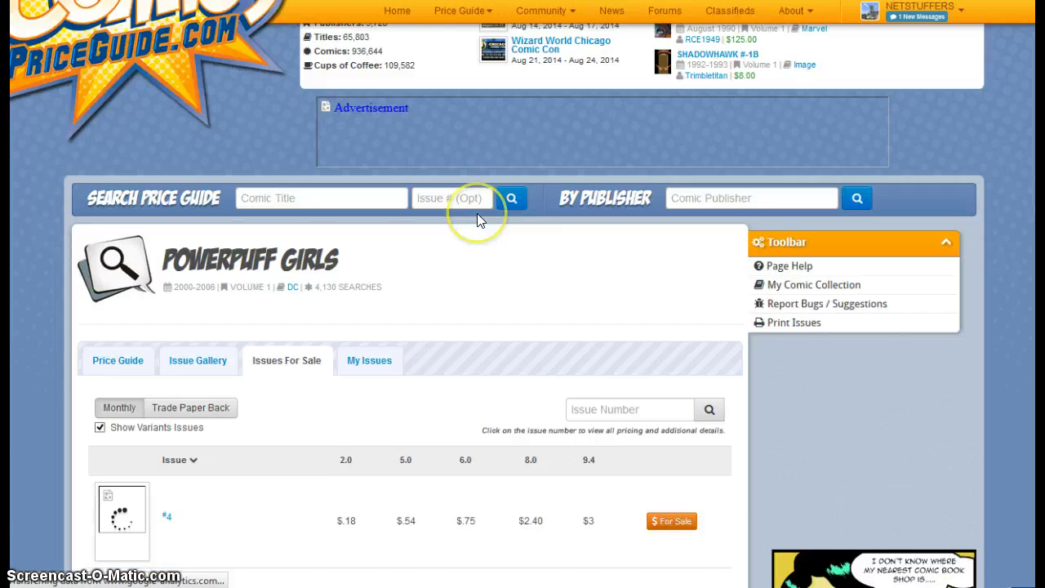
scroll(501, 156, "down", 3)
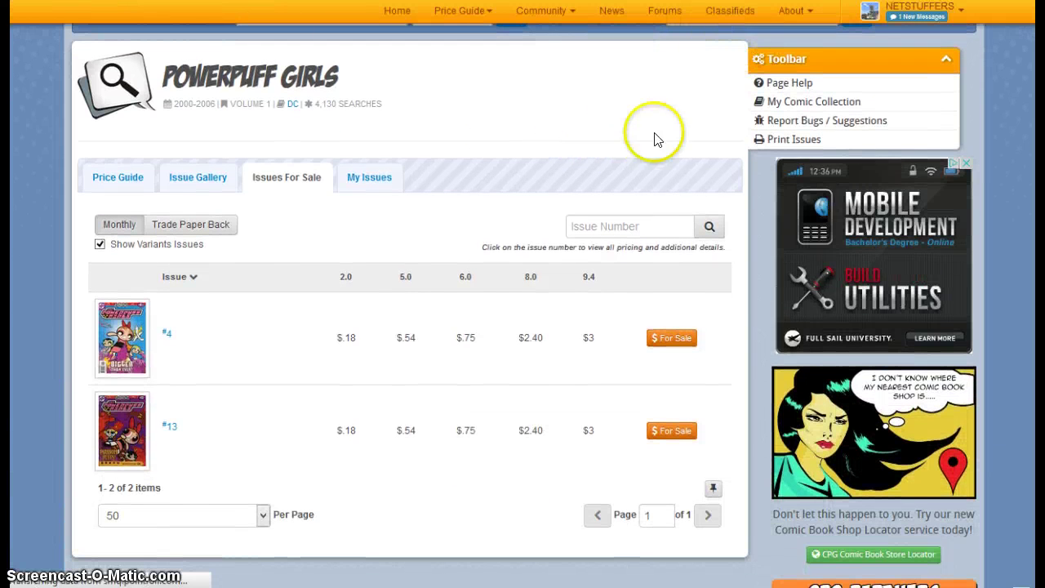
left_click(385, 188)
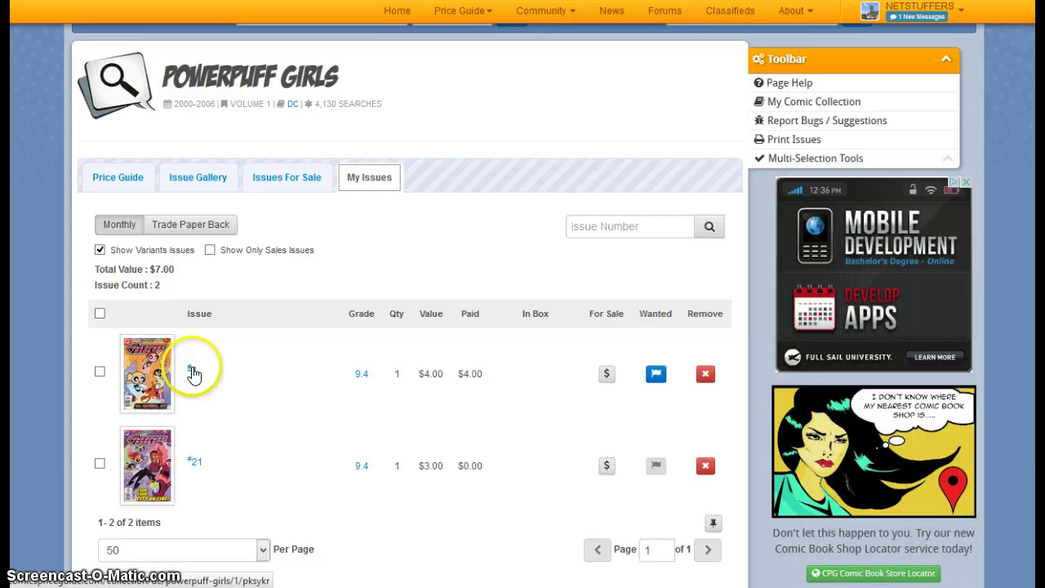
left_click(294, 188)
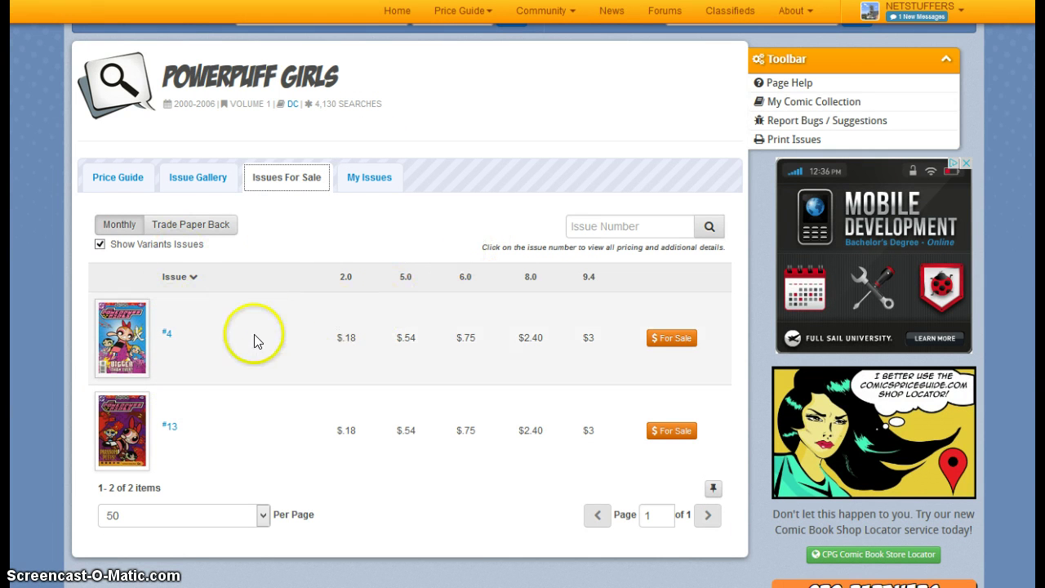
Step: Show who is selling Powerpuff Girls #4, open the $13.00 listing, and review its offer details and the seller's other books
left_click(665, 343)
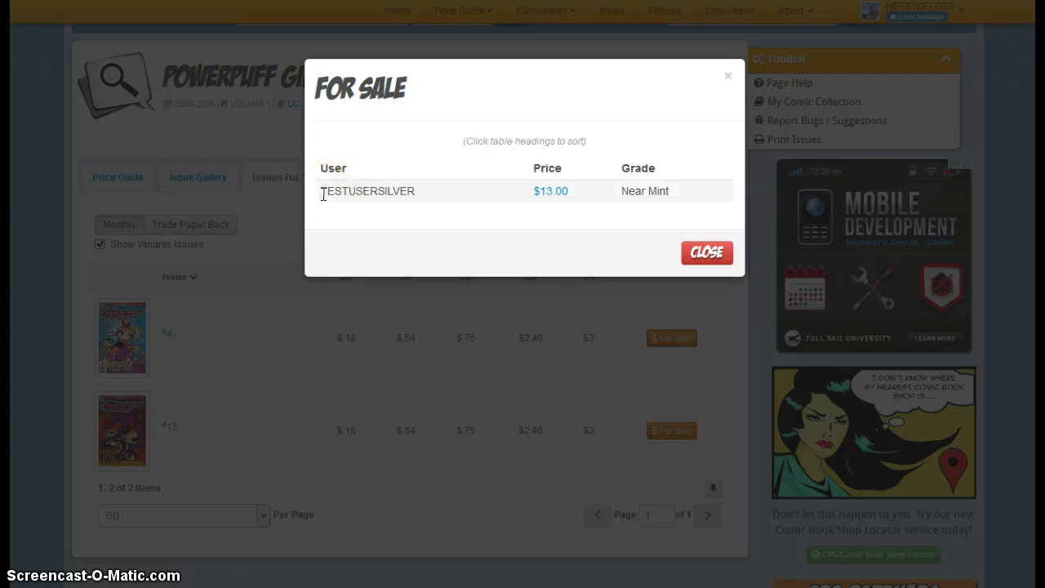
left_click_drag(322, 191, 414, 197)
left_click(413, 196)
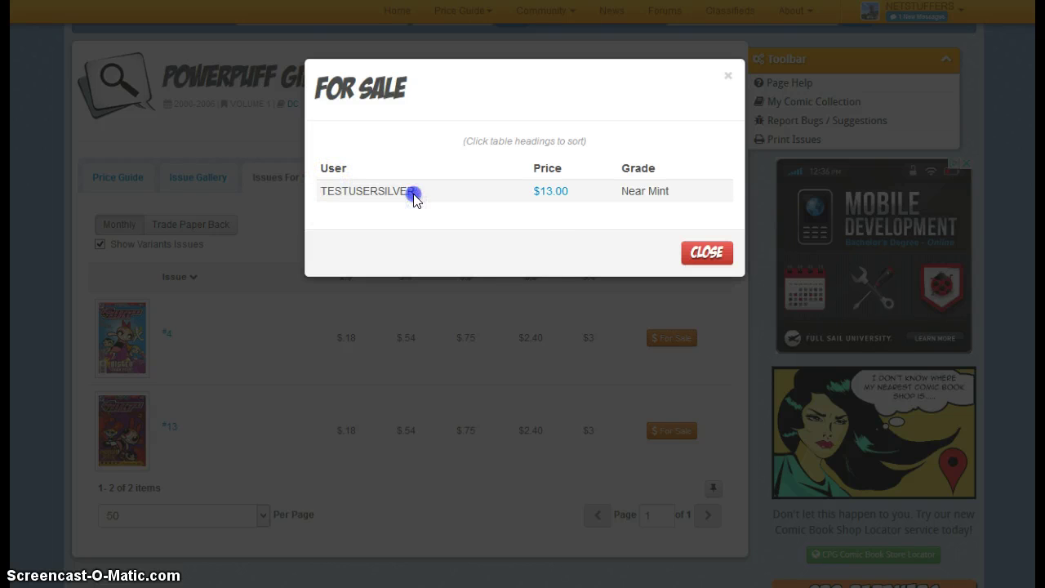
left_click(561, 193)
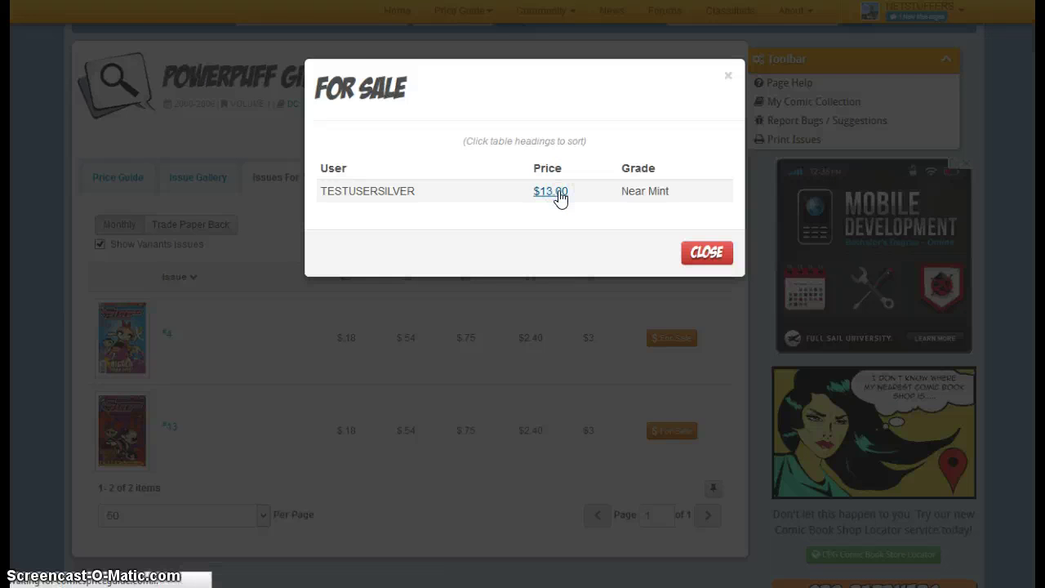
scroll(569, 171, "down", 5)
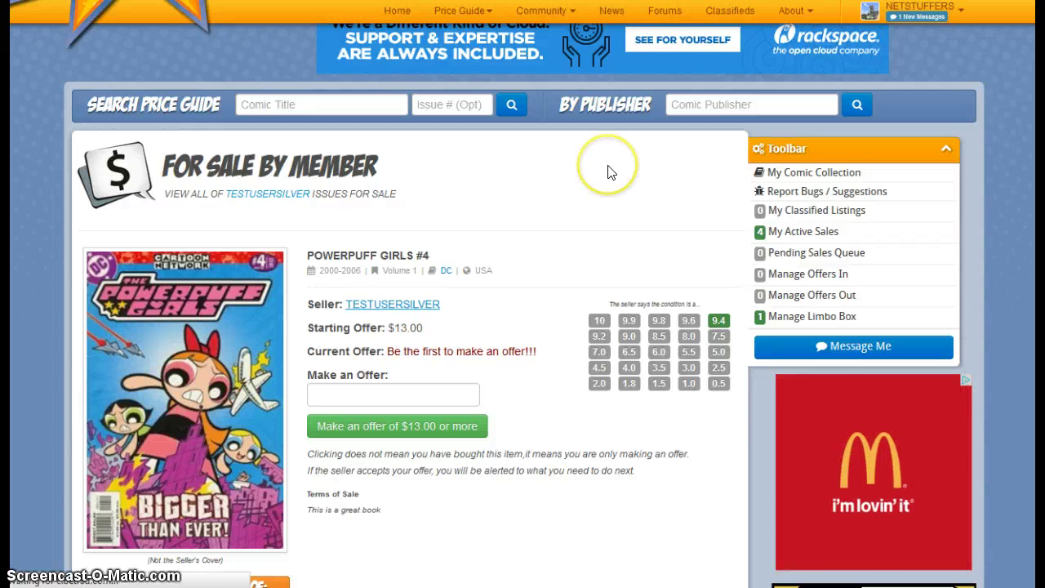
scroll(607, 172, "down", 2)
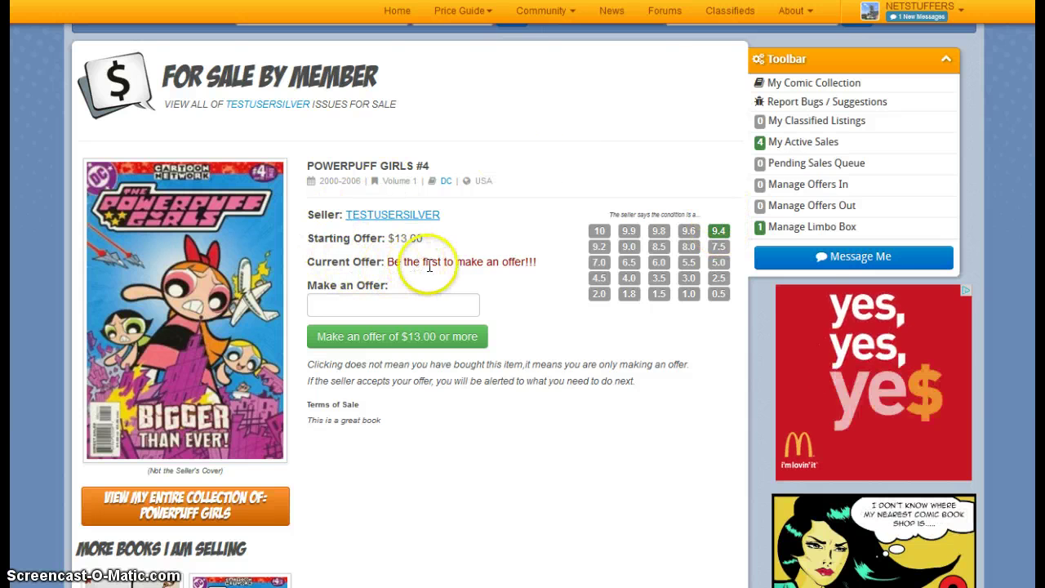
scroll(396, 229, "down", 1)
scroll(396, 229, "down", 2)
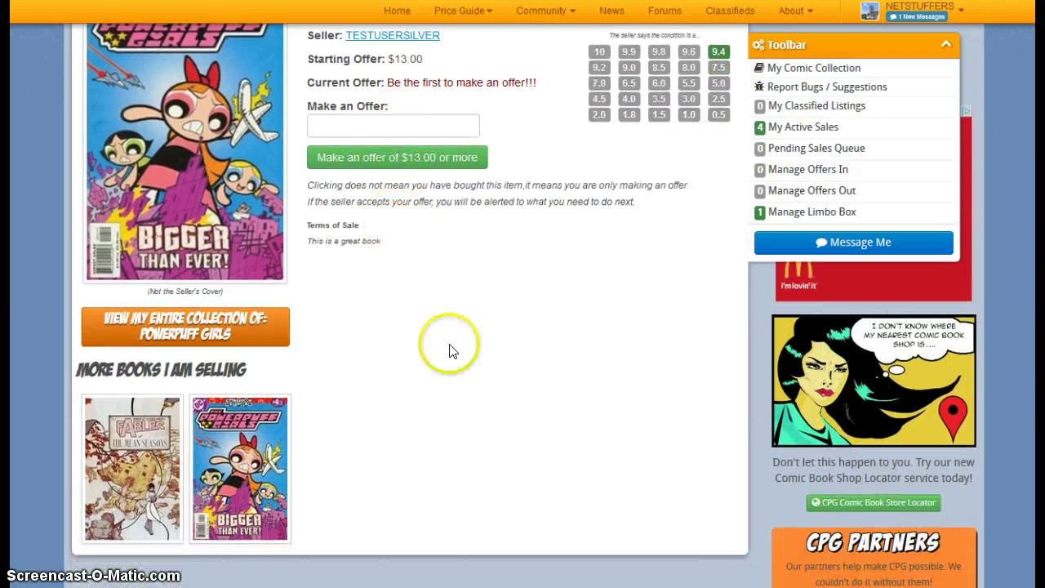
scroll(539, 367, "up", 3)
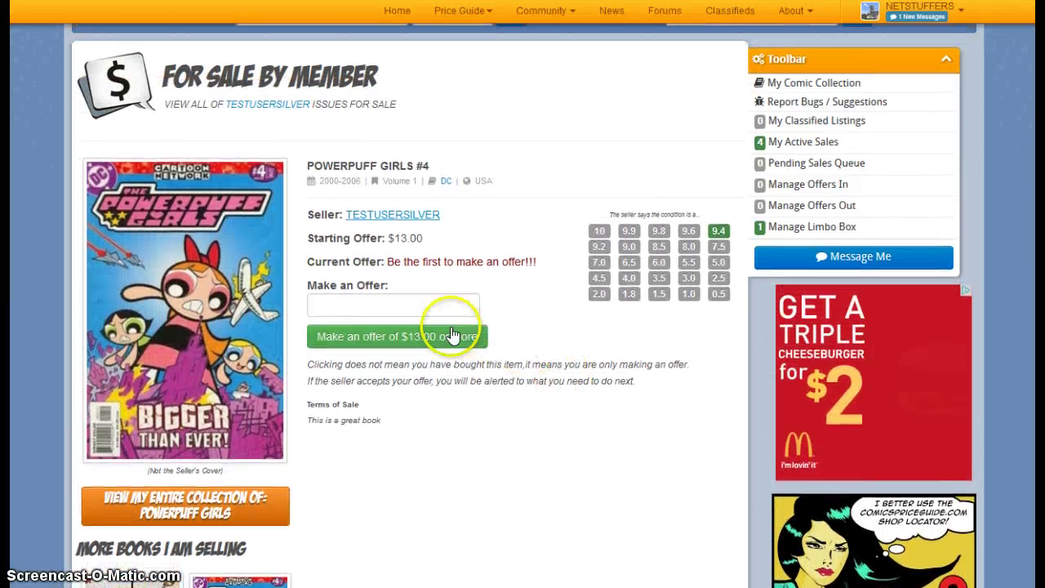
Step: Make an offer of 13.50 on Powerpuff Girls #4 and confirm it
left_click(420, 304)
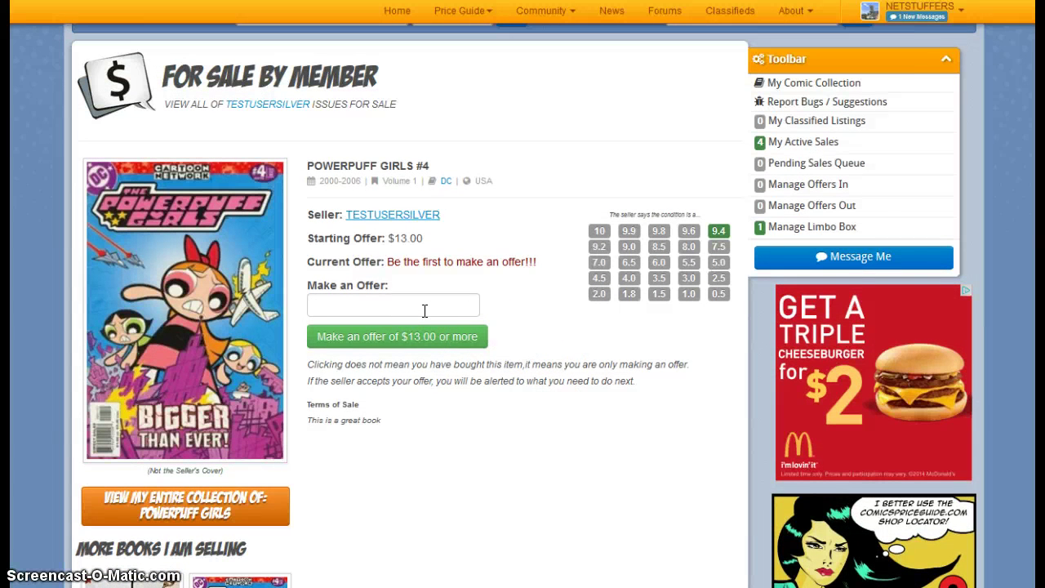
left_click(424, 309)
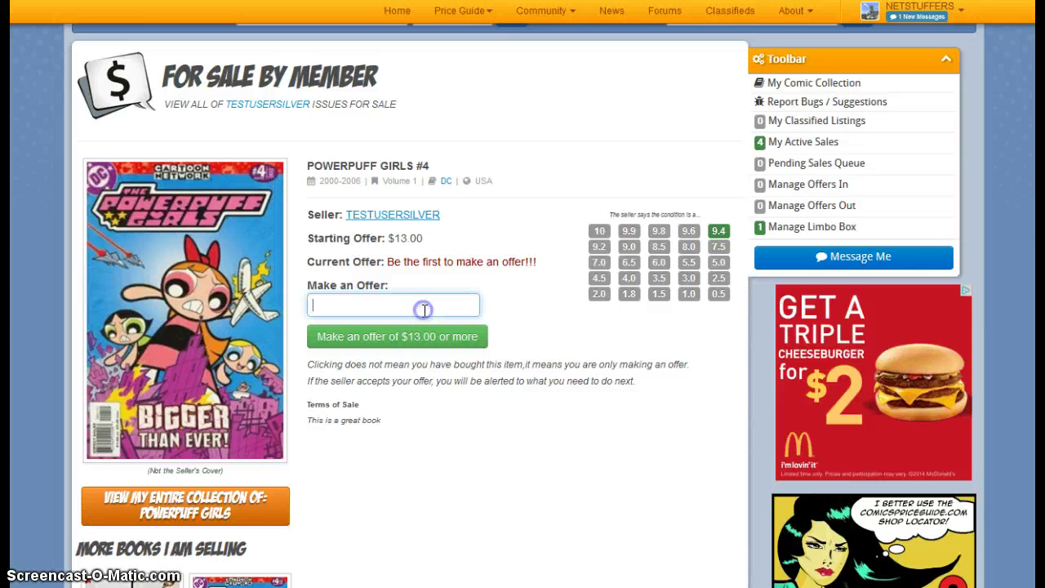
type("13.50")
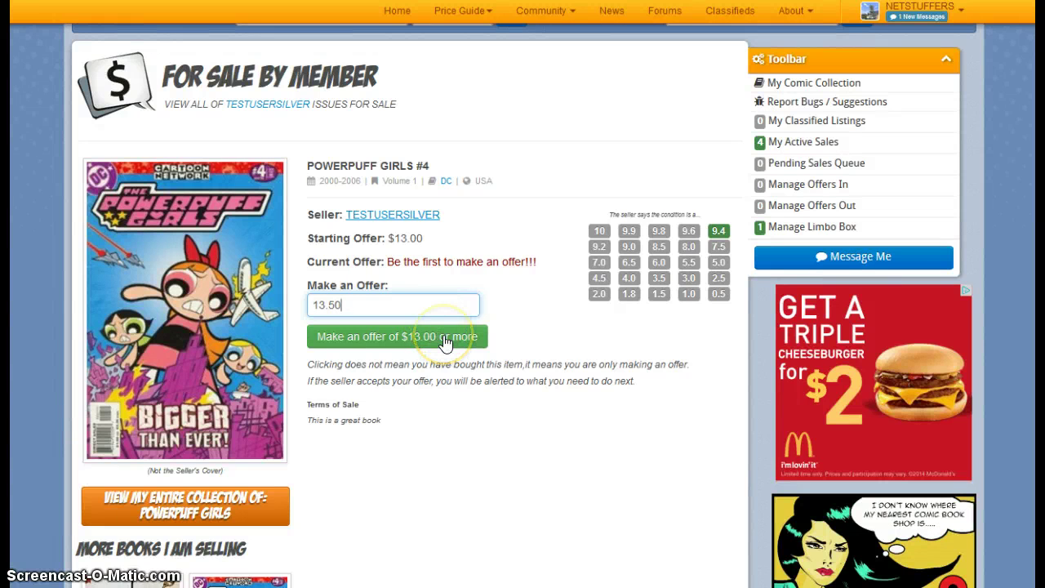
left_click(443, 335)
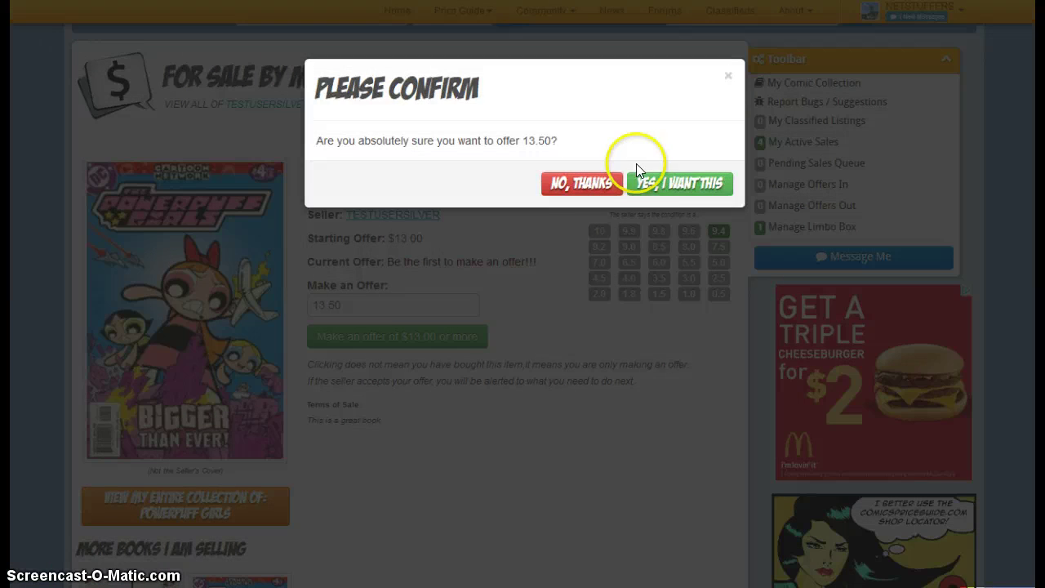
left_click(648, 180)
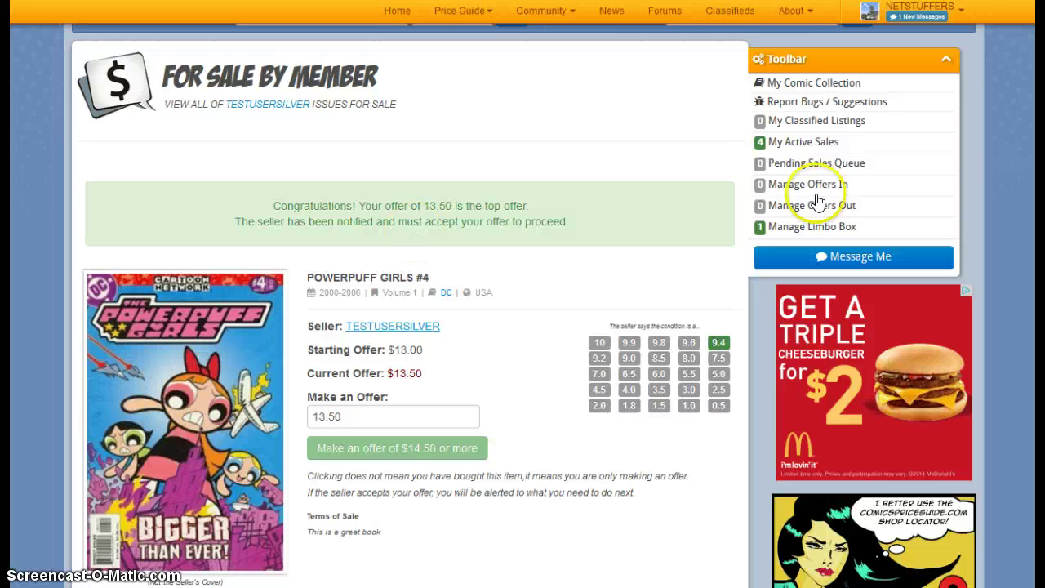
Step: View the current offers to members from the account, open the page for managing them, and examine the Powerpuff Girls #4 entry's options
left_click(937, 12)
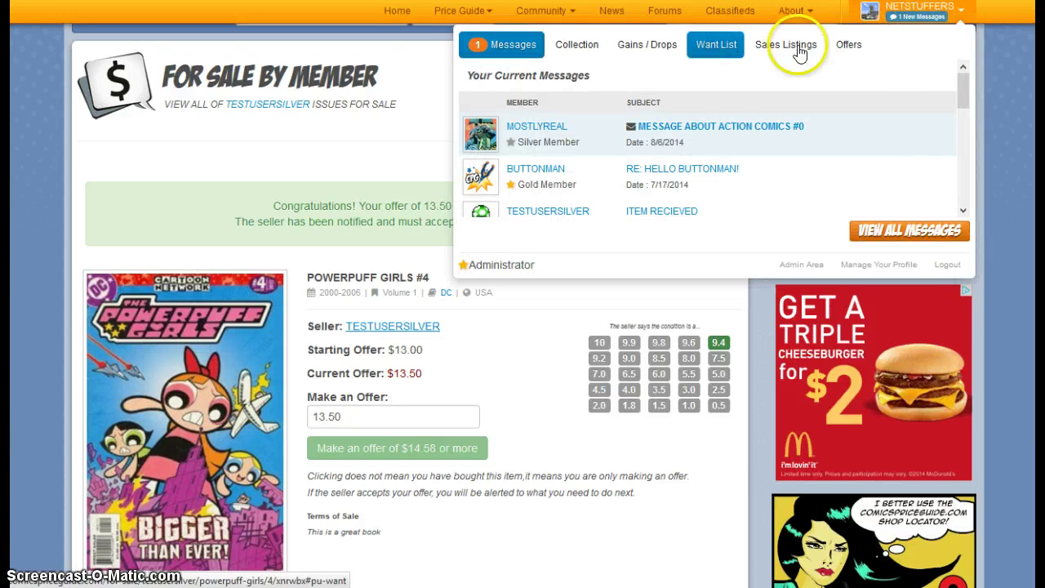
left_click(854, 47)
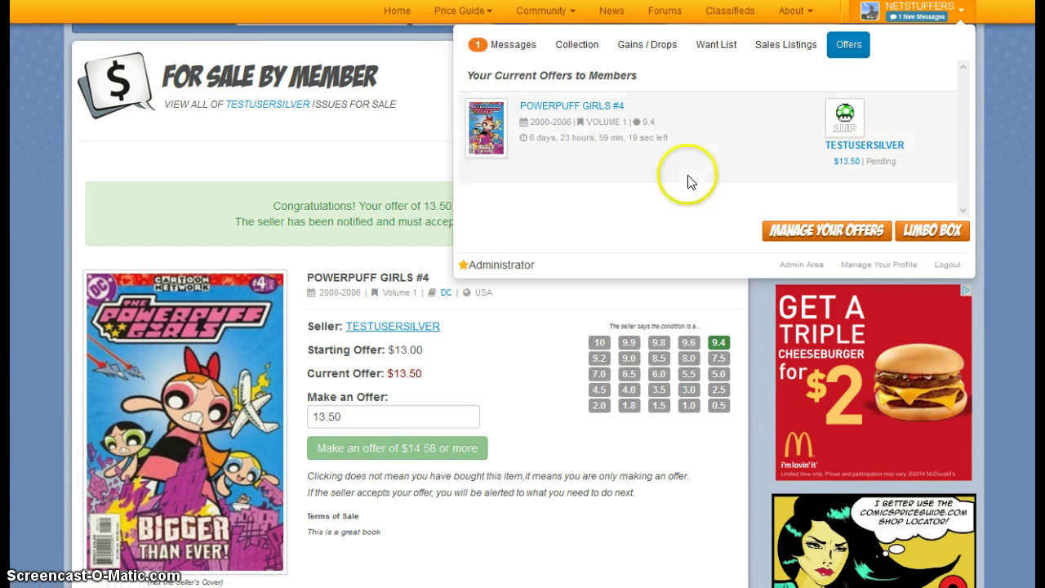
left_click(821, 232)
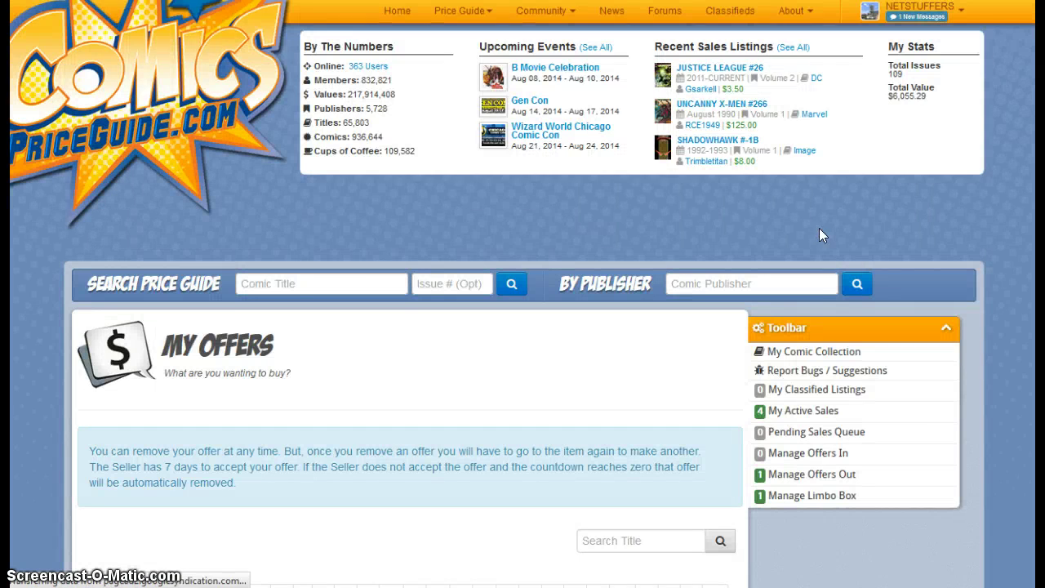
scroll(819, 228, "down", 1)
scroll(800, 171, "down", 1)
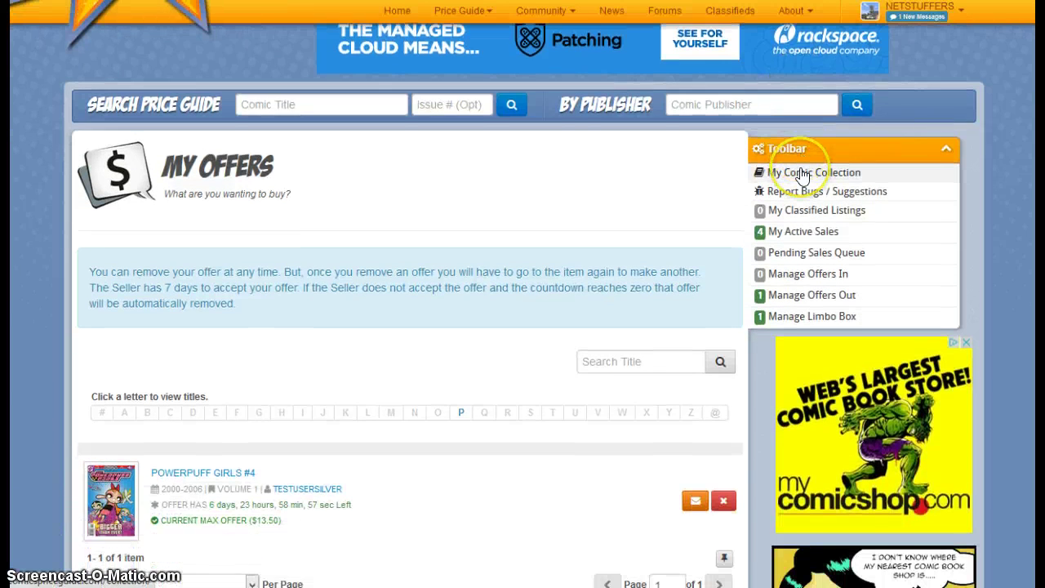
scroll(801, 174, "down", 1)
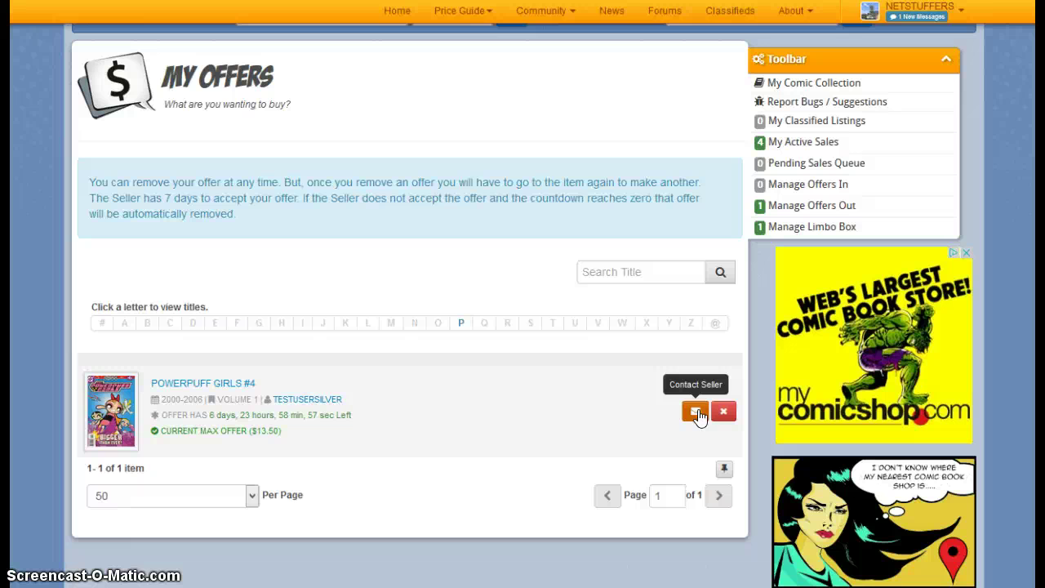
mouse_move(698, 415)
left_mouse_down()
mouse_move(648, 320)
mouse_move(543, 252)
mouse_move(553, 255)
left_mouse_up()
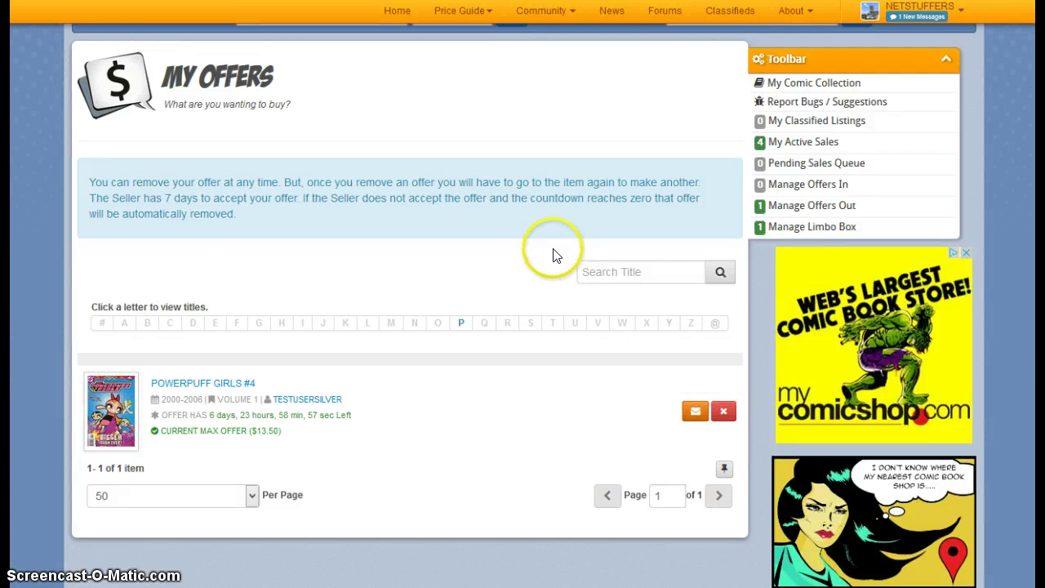
Step: Open the account message about Action Comics #0 and read it
left_click(925, 18)
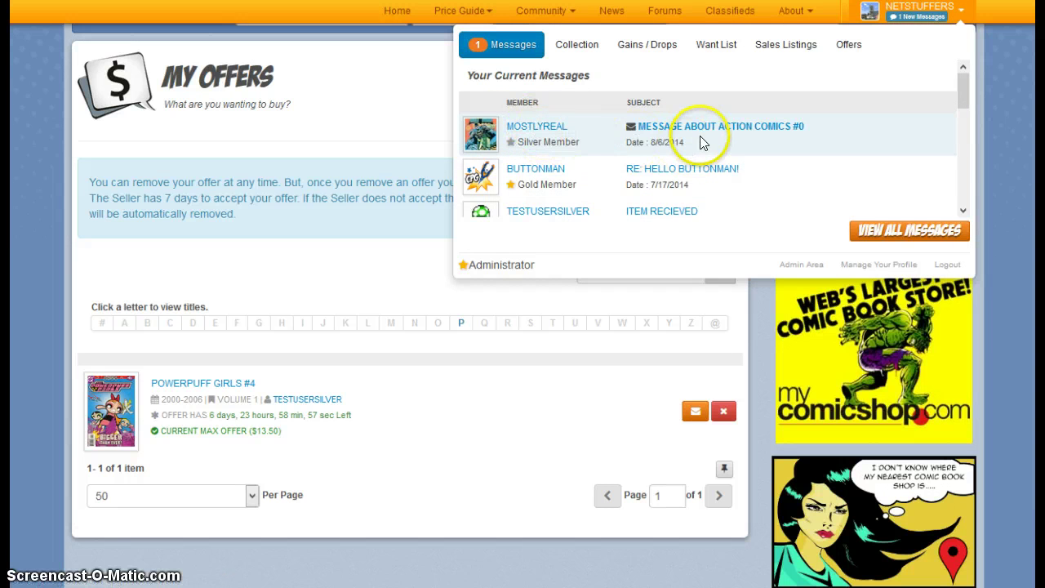
left_click(673, 130)
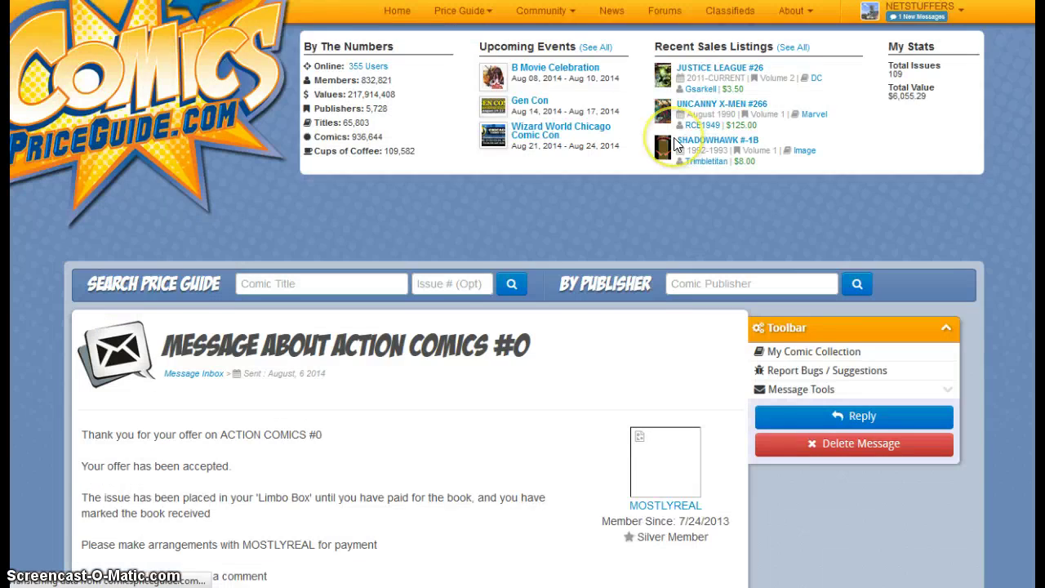
scroll(674, 137, "down", 3)
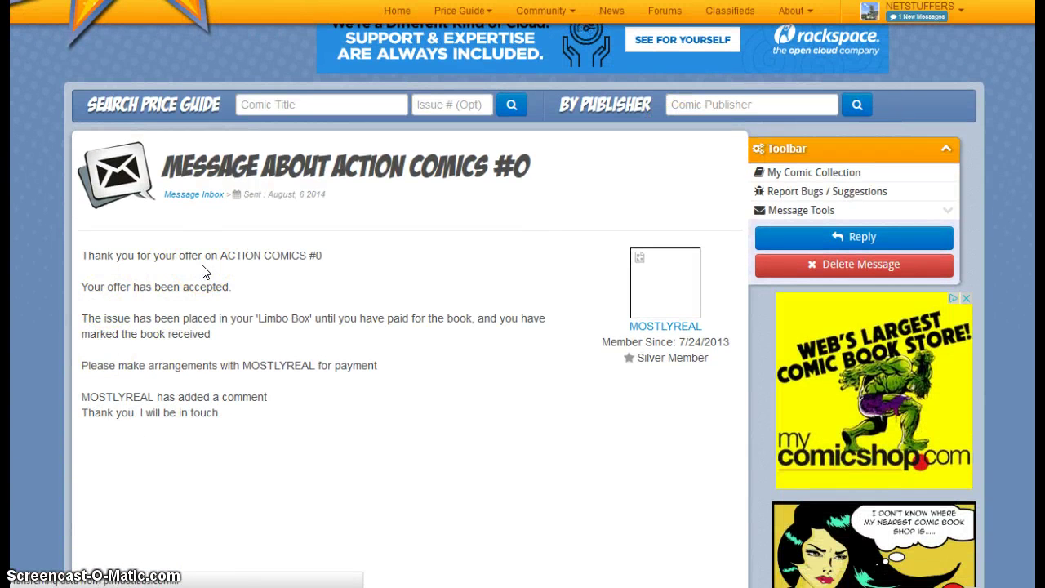
left_click(201, 299)
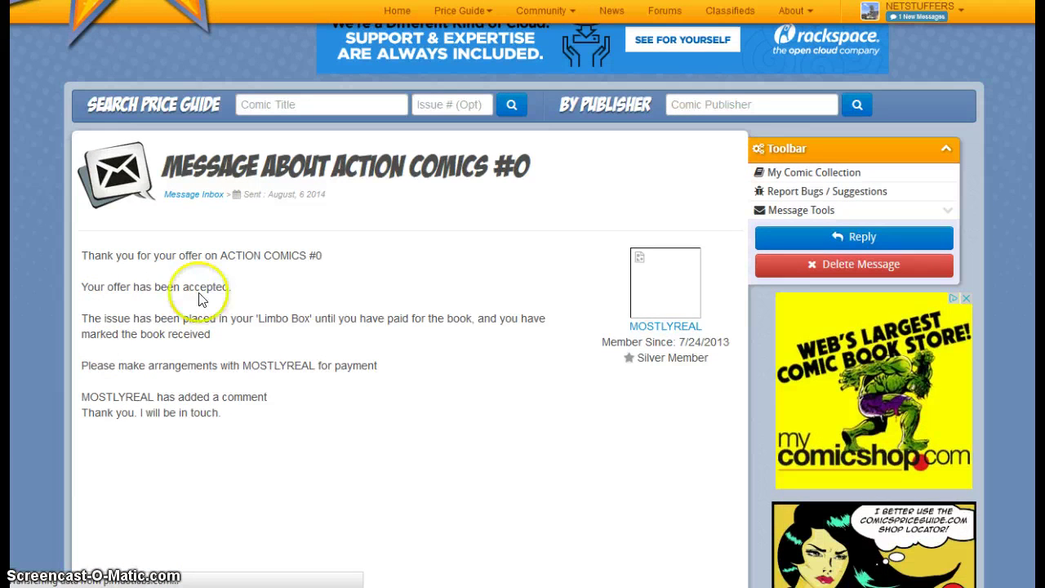
Step: Open the Limbo Box from the account's offers and review the item and payment status of the accepted outgoing offers
left_click(927, 15)
left_click(829, 47)
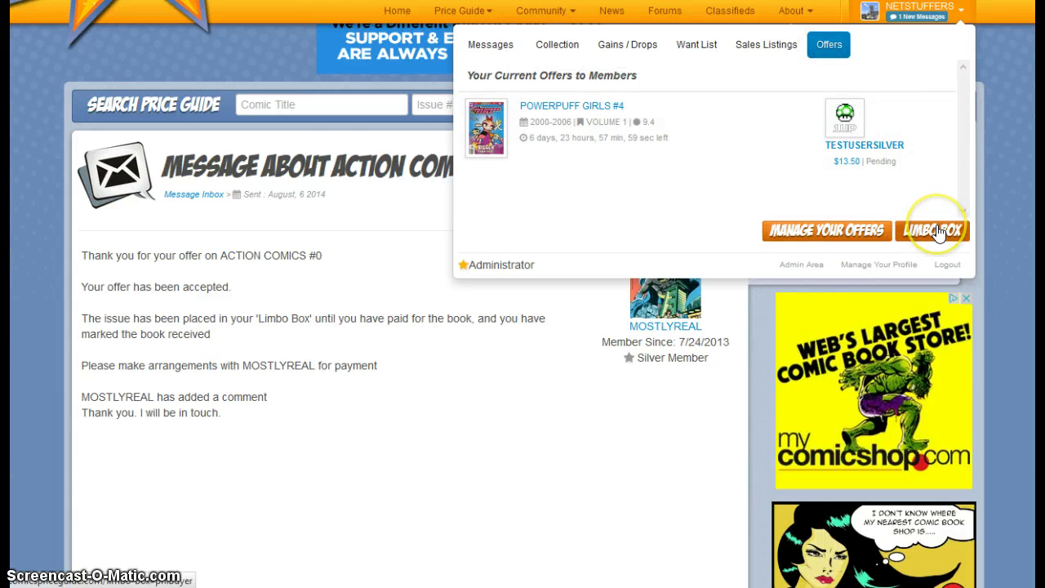
left_click(937, 232)
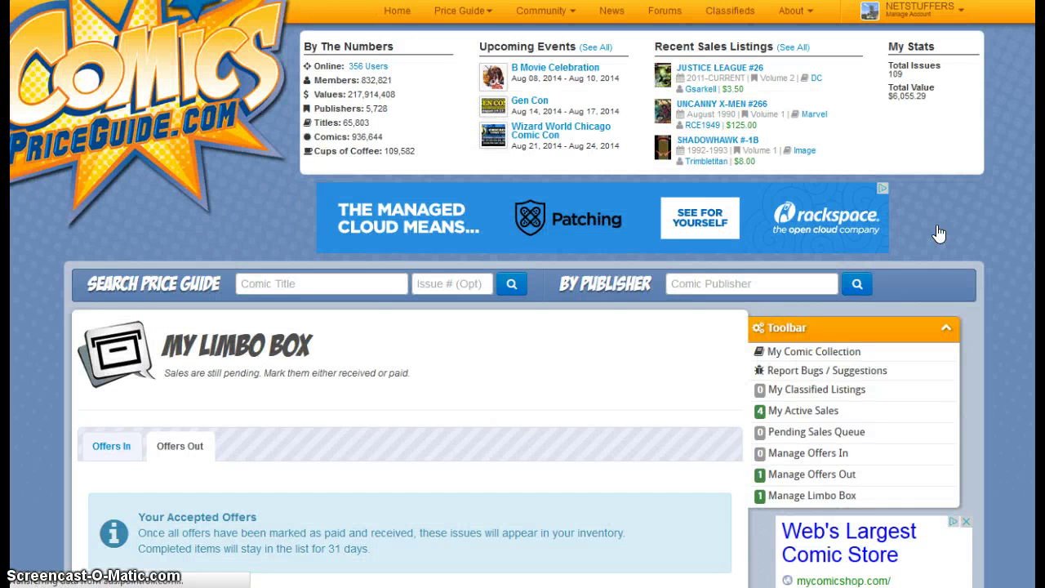
scroll(926, 289, "down", 2)
scroll(928, 298, "down", 1)
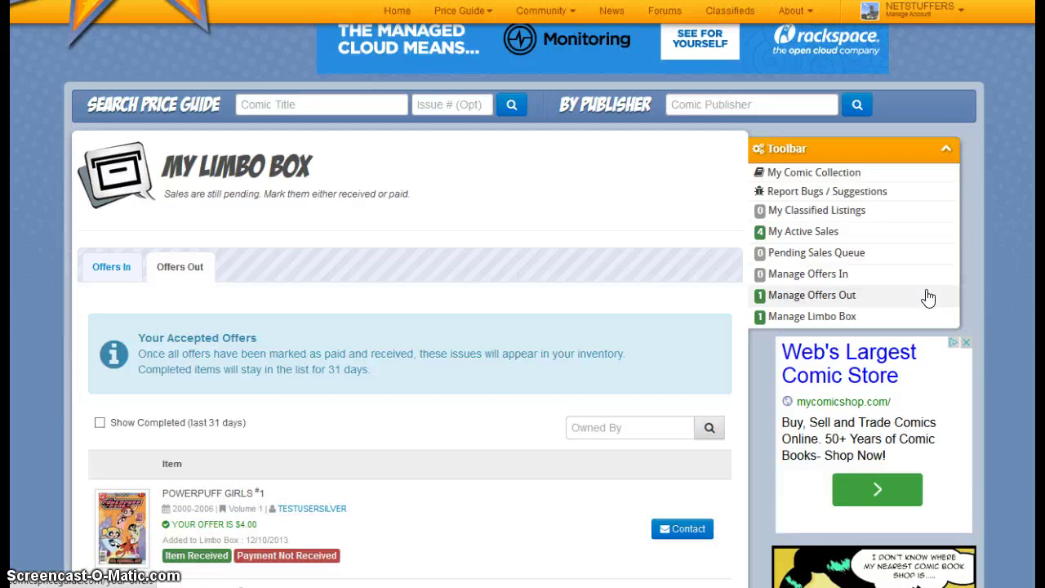
scroll(929, 298, "down", 1)
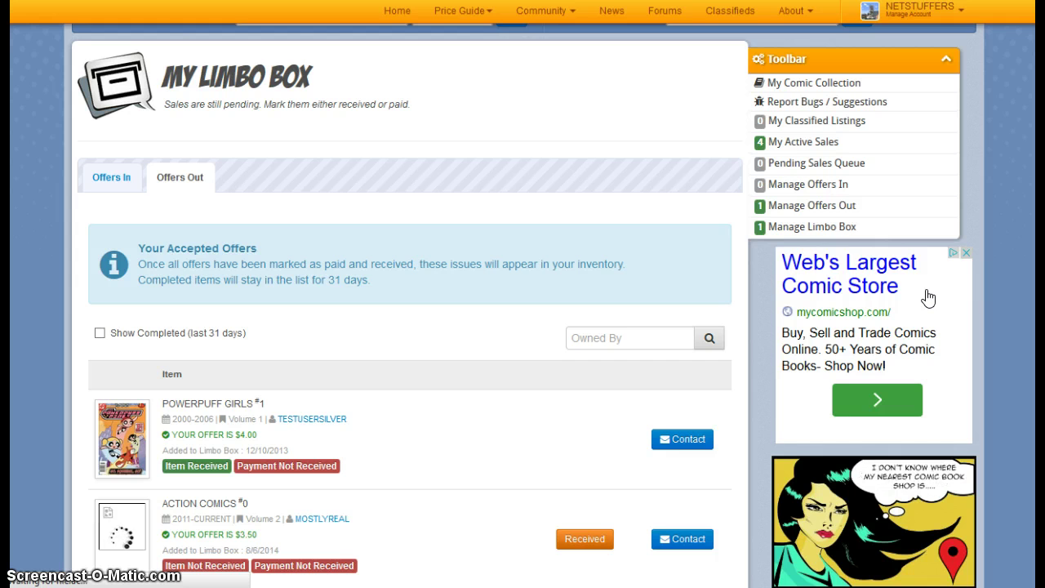
scroll(928, 298, "down", 1)
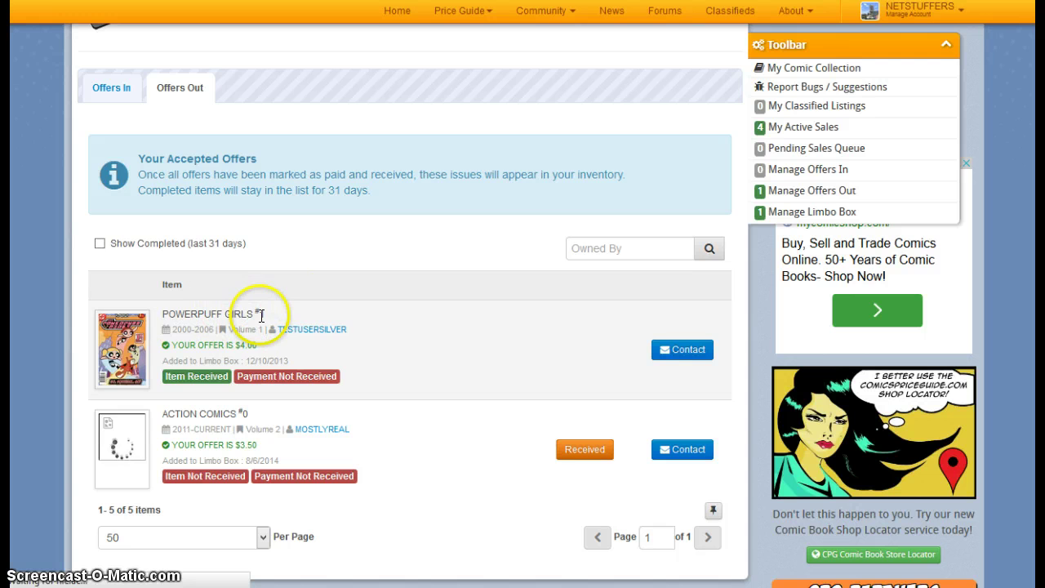
mouse_move(168, 375)
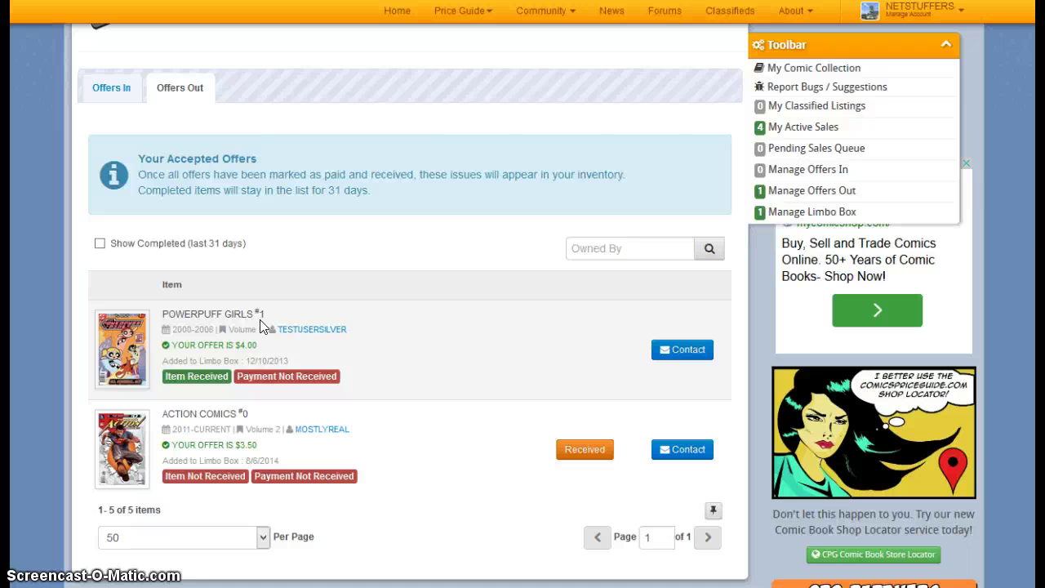
Step: Mark the accepted Action Comics #0 offer as received, sending the seller the message "Received in great condition"
scroll(273, 314, "down", 2)
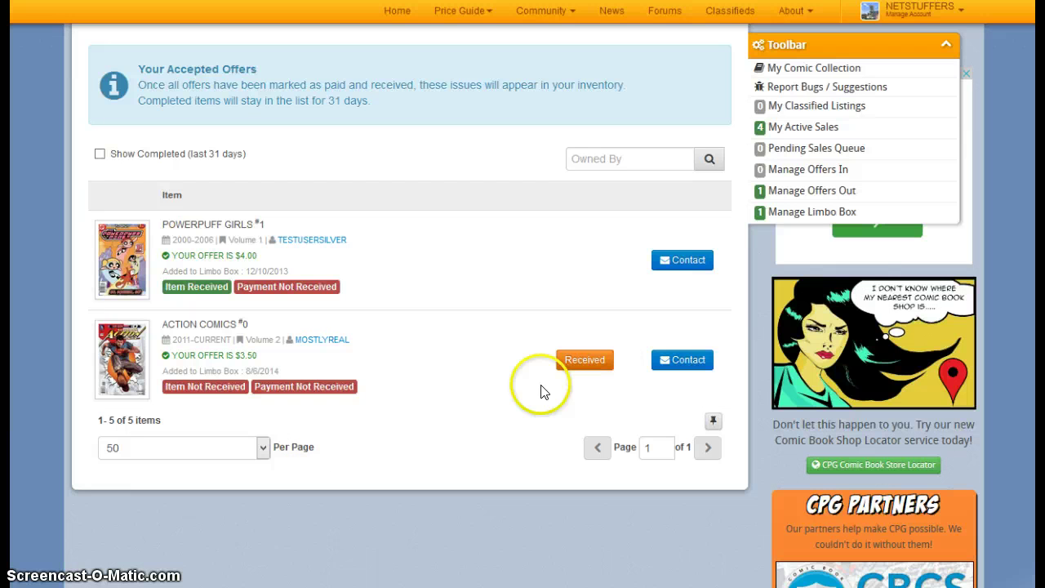
left_click(574, 364)
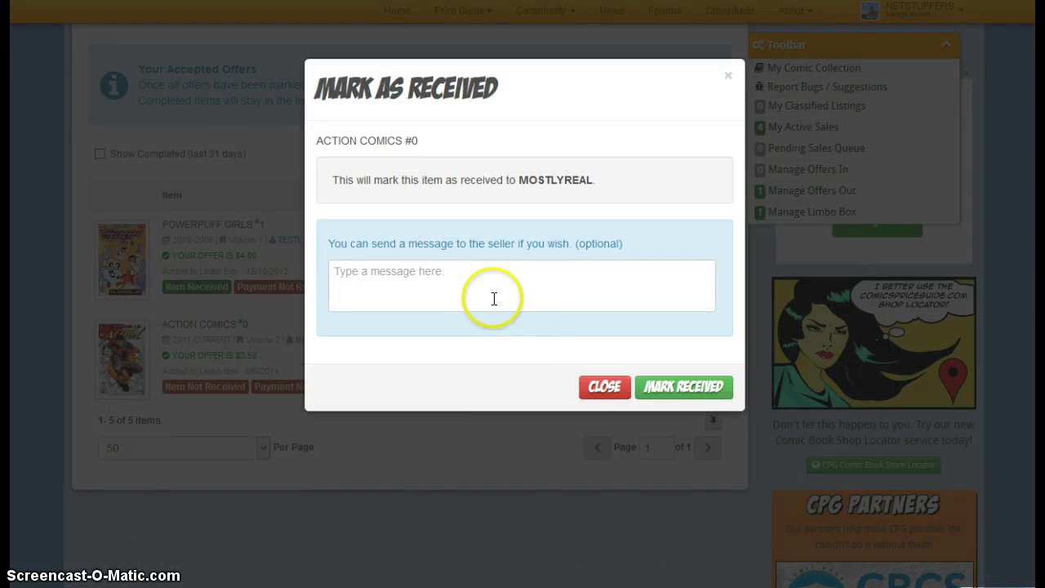
left_click(478, 285)
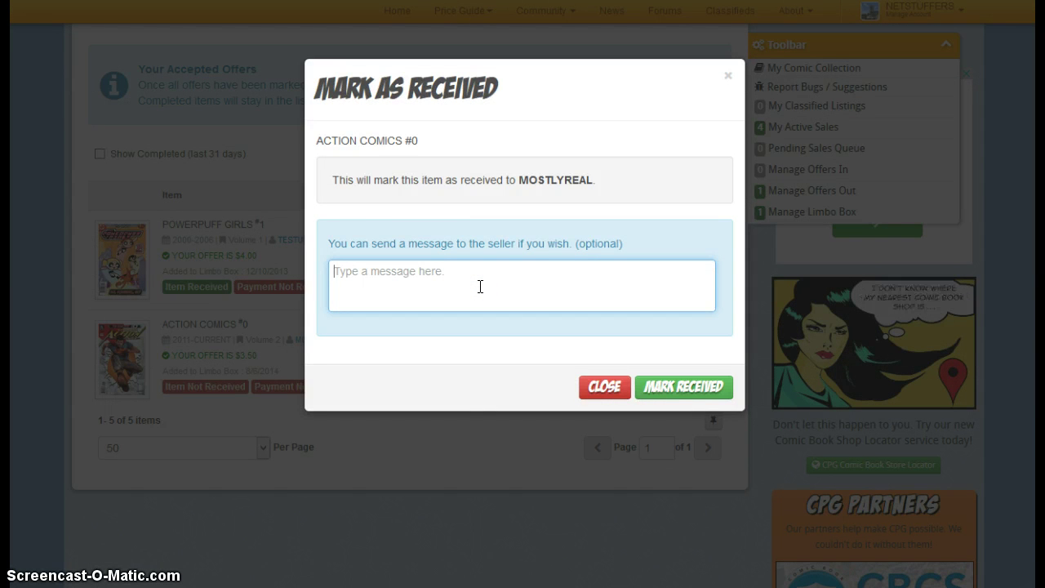
type("Received in great")
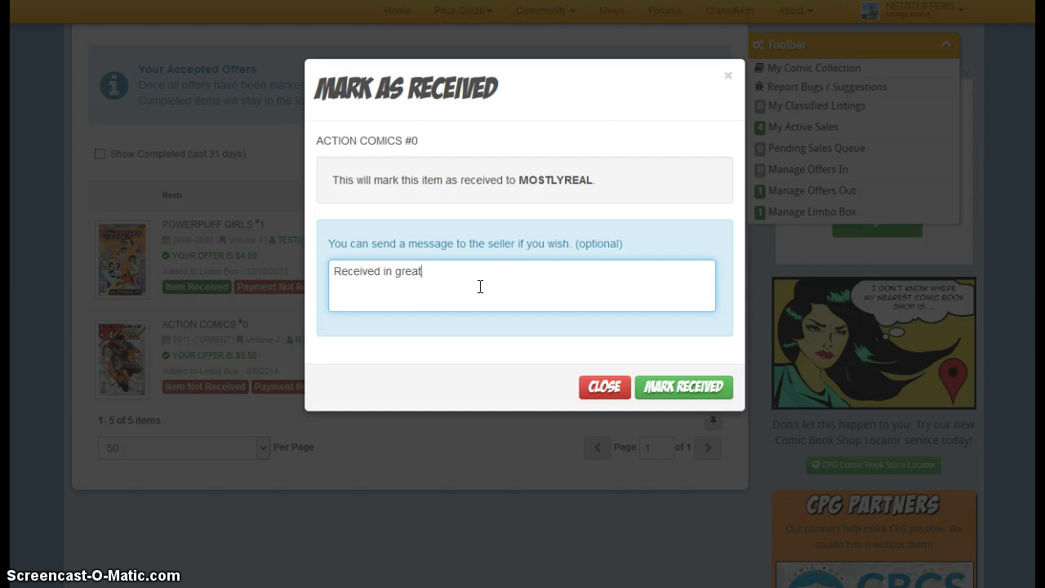
type(" condition")
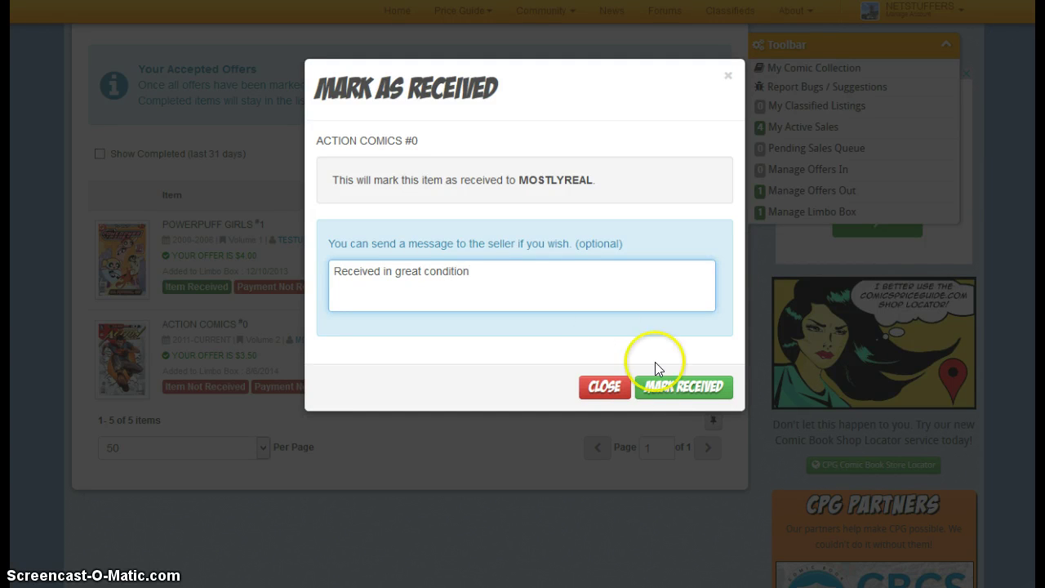
left_click(675, 386)
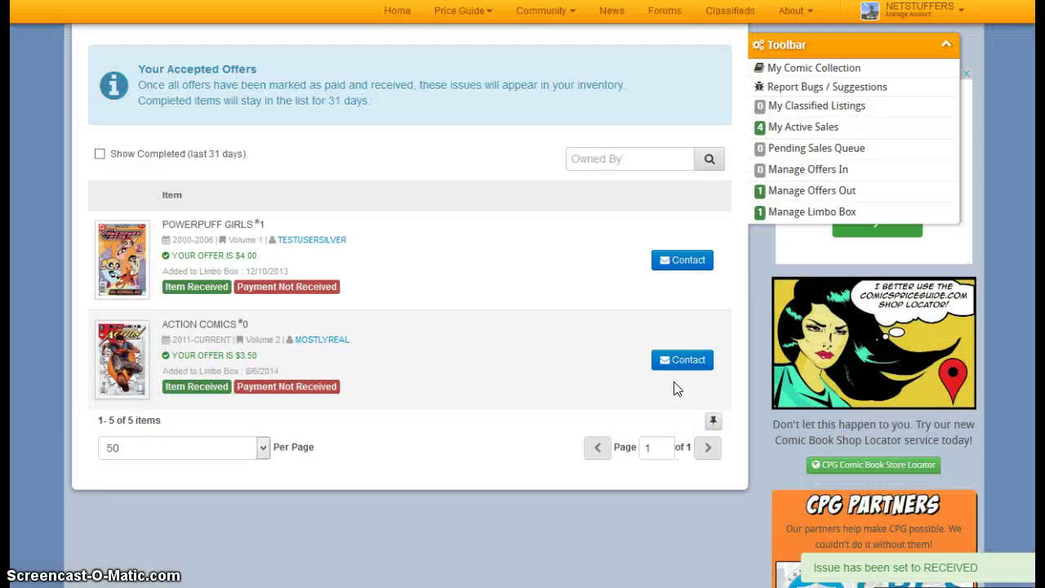
left_click(880, 566)
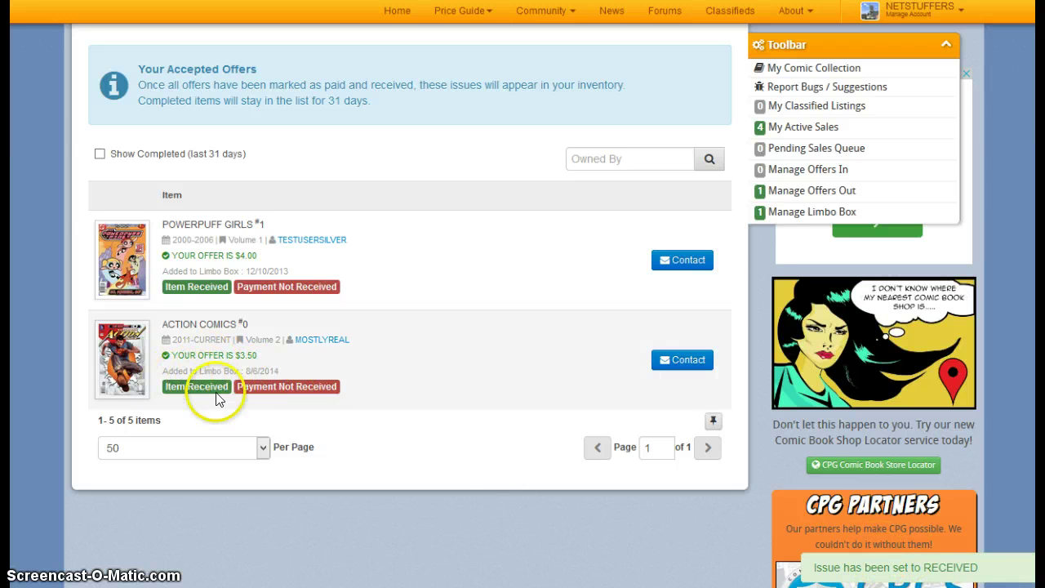
left_click(316, 389)
left_click(395, 381)
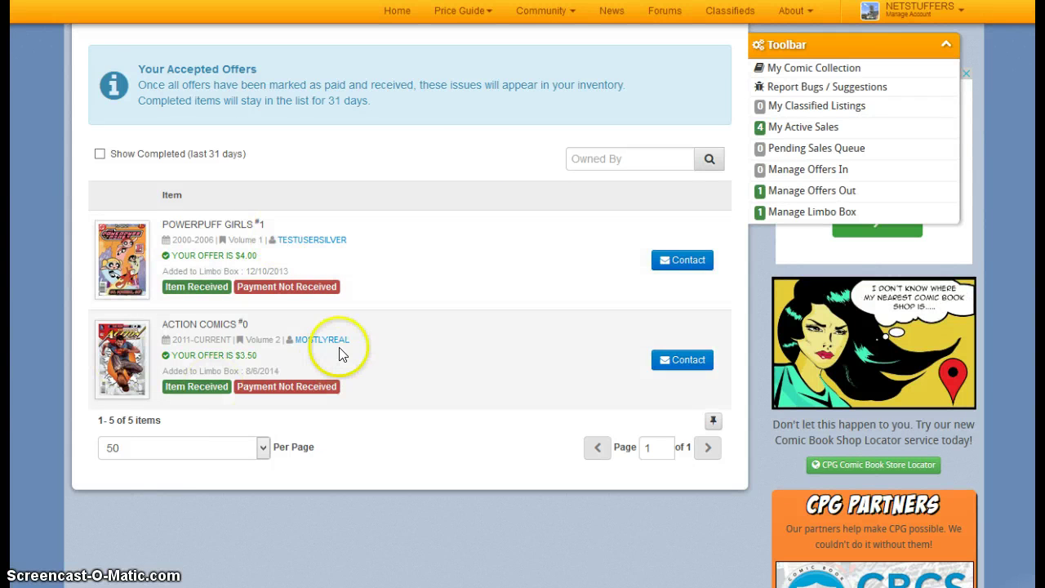
scroll(467, 351, "up", 1)
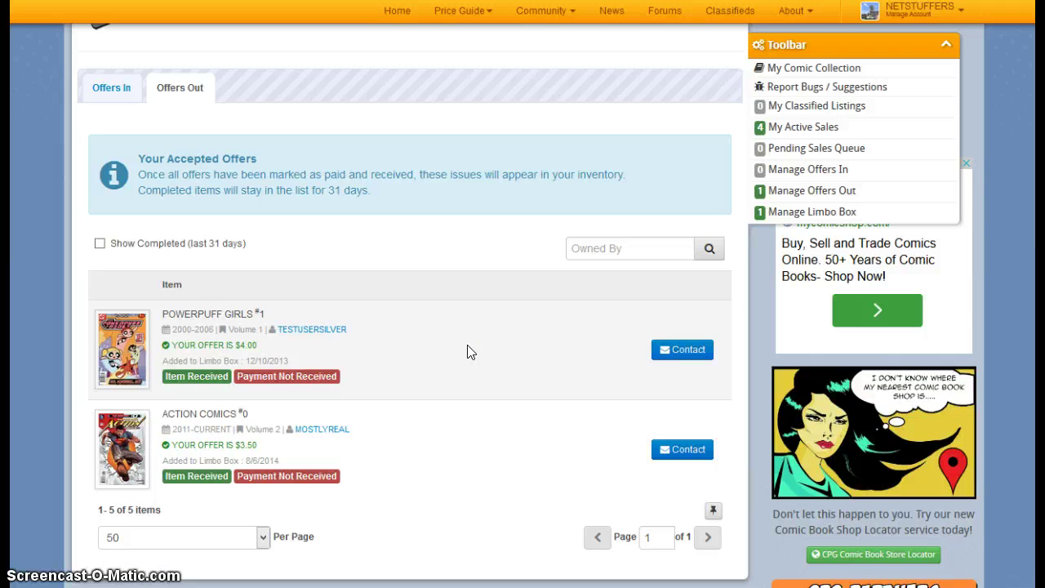